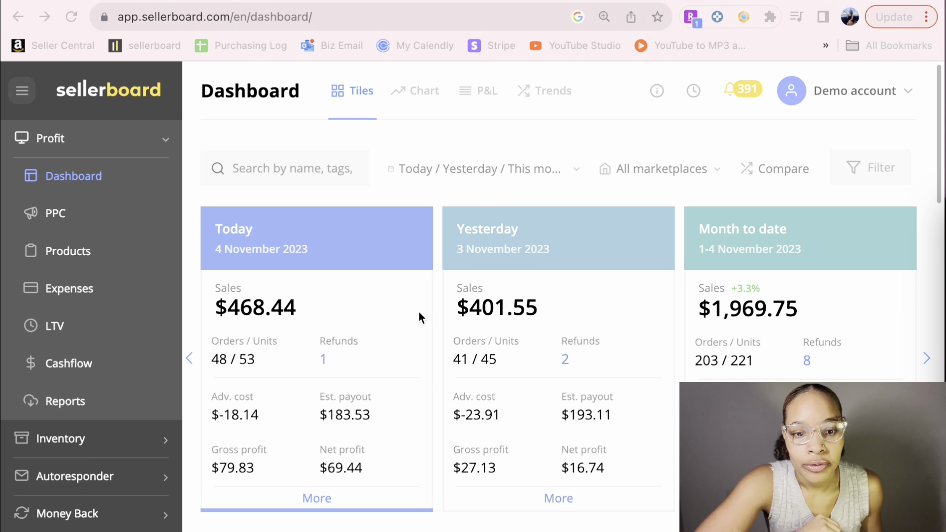
Look over the dashboard's Today, Yesterday and Month to date tiles and the product list beneath them.
scroll(427, 301, "down", 10)
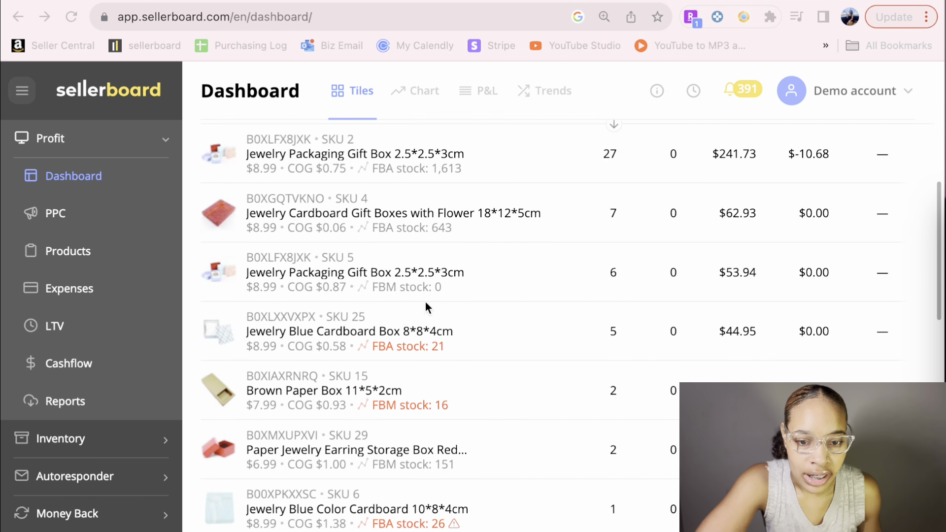
scroll(424, 302, "up", 6)
scroll(457, 295, "up", 4)
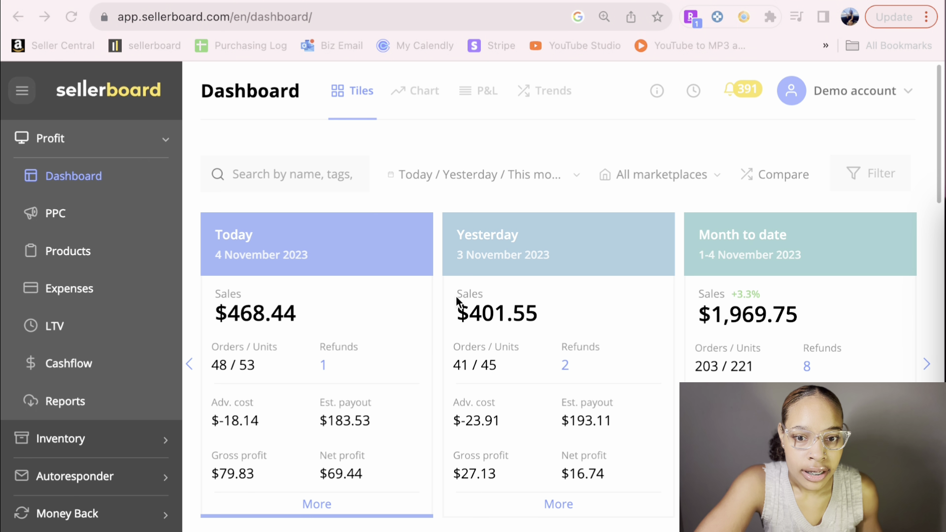
scroll(526, 298, "down", 1)
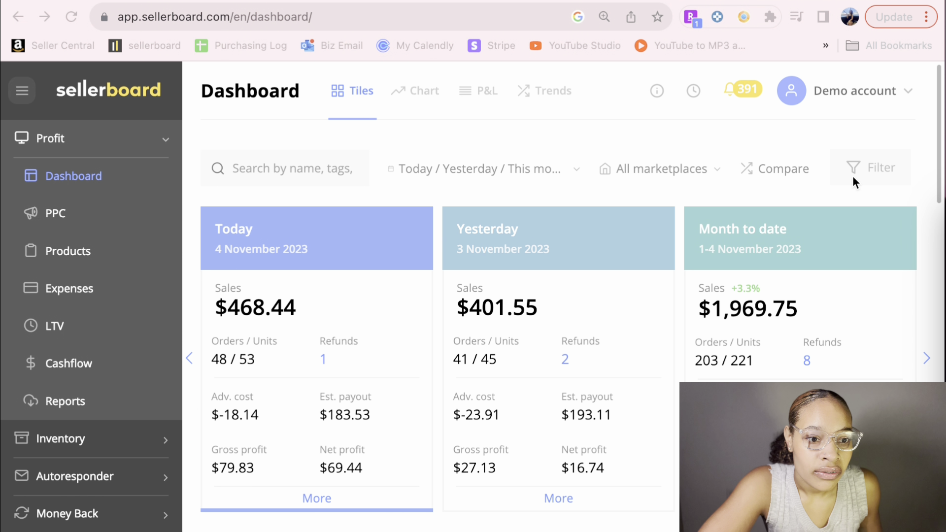
left_click(870, 167)
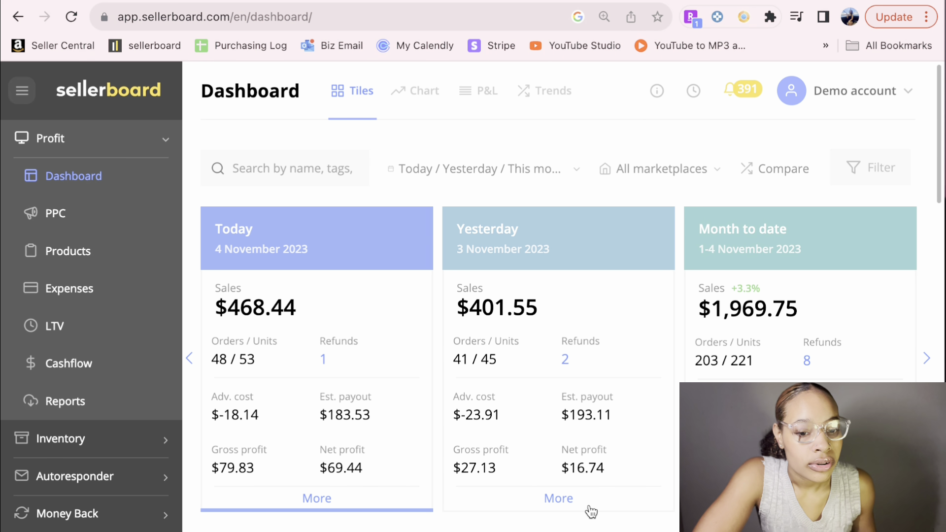
Open the full breakdown for Yesterday, read through its sales, fees, costs and profit lines, and close it.
left_click(558, 499)
scroll(637, 442, "down", 2)
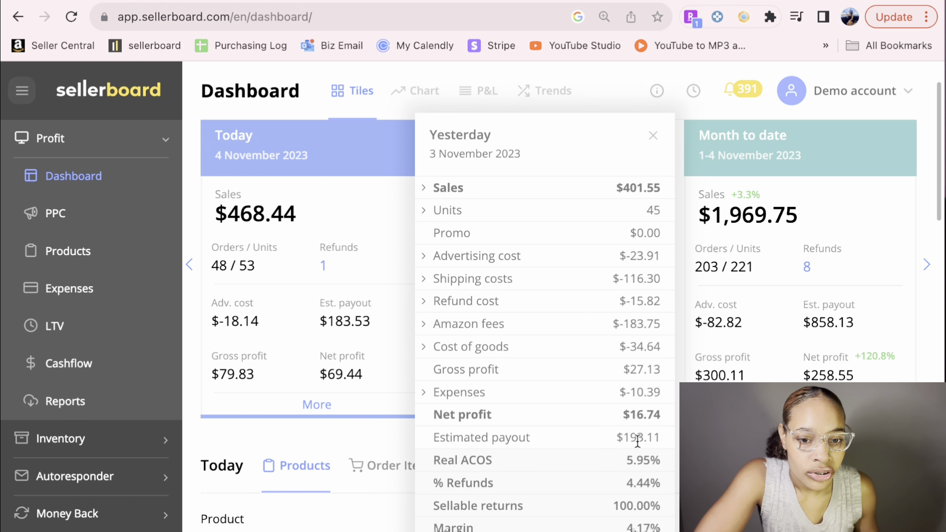
scroll(638, 442, "down", 2)
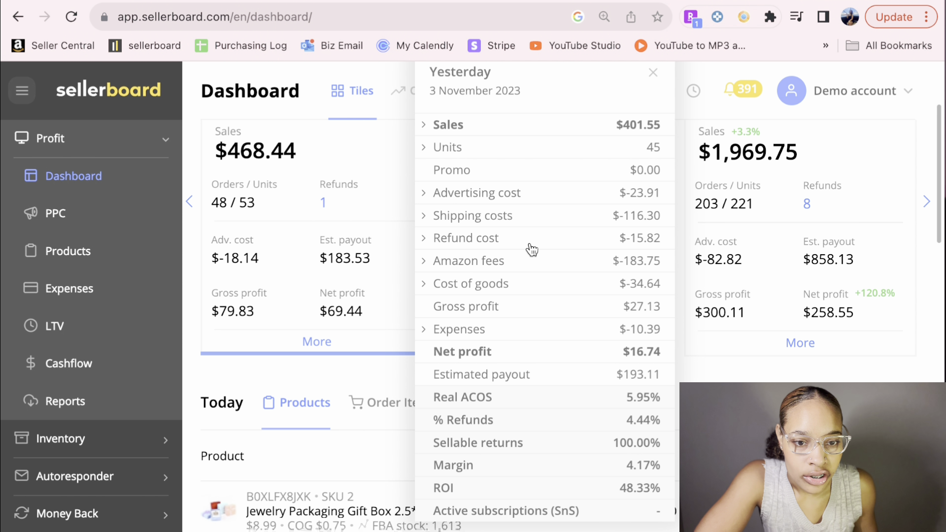
mouse_move(487, 260)
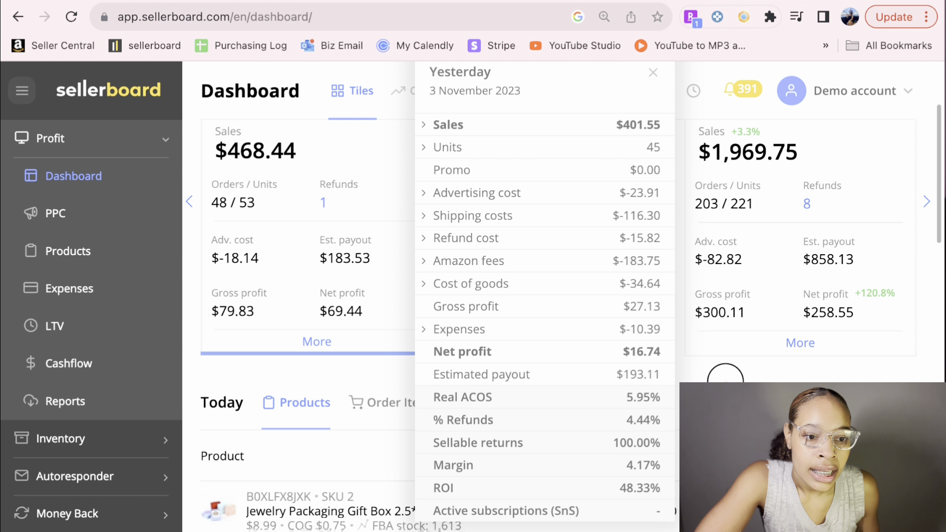
left_click(725, 382)
Examine units sold, refunds, sales, ads and sellable returns for each product in today's product list.
scroll(627, 378, "down", 5)
scroll(510, 336, "up", 2)
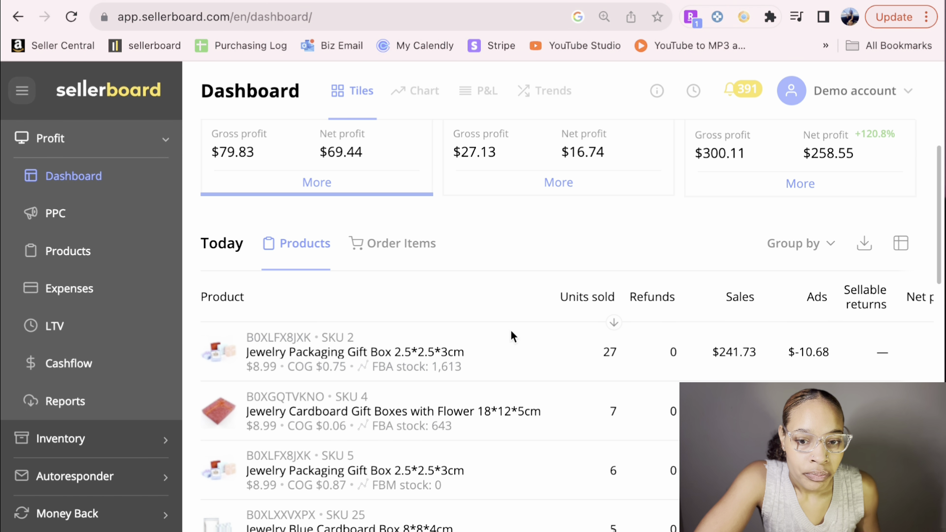
scroll(588, 405, "down", 5)
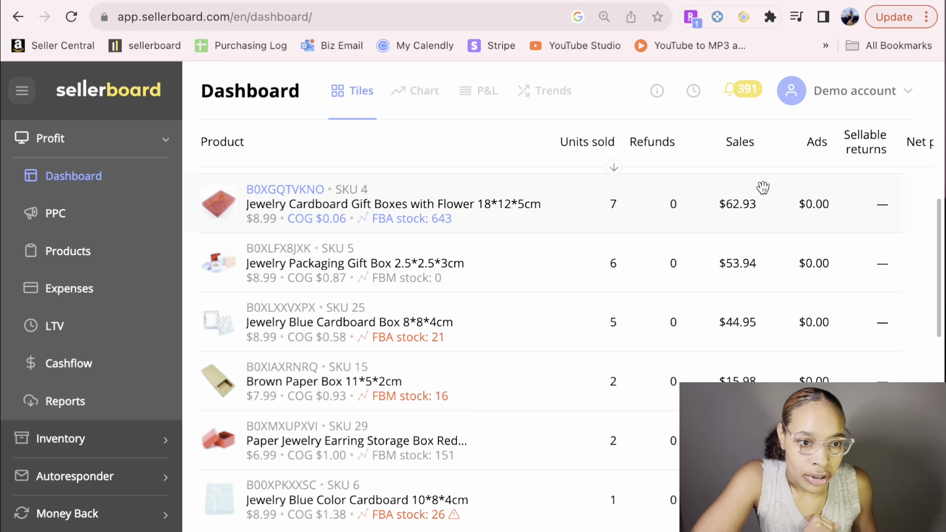
scroll(513, 307, "up", 5)
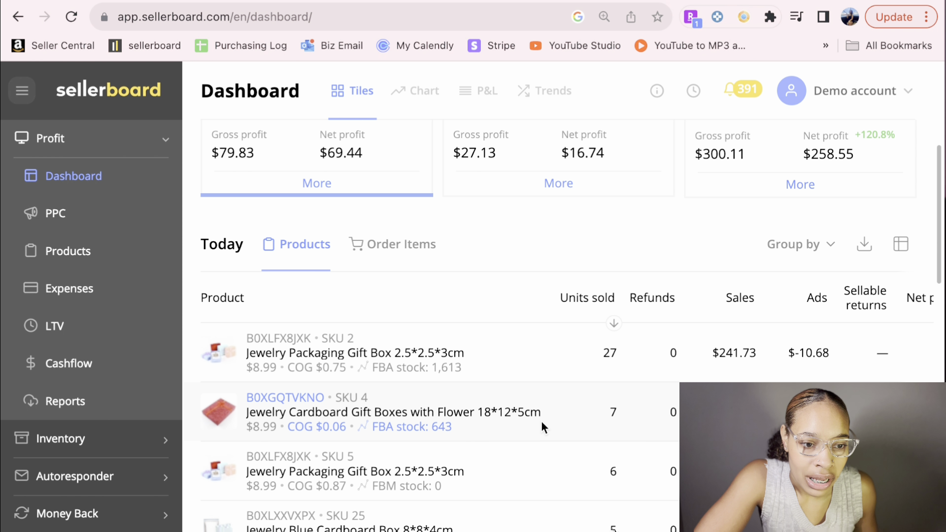
scroll(670, 454, "down", 2)
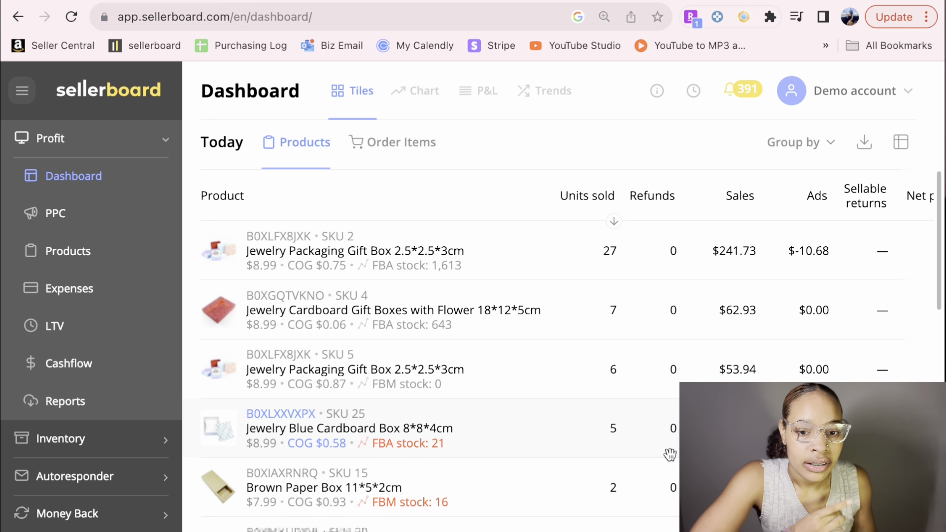
scroll(619, 412, "down", 10)
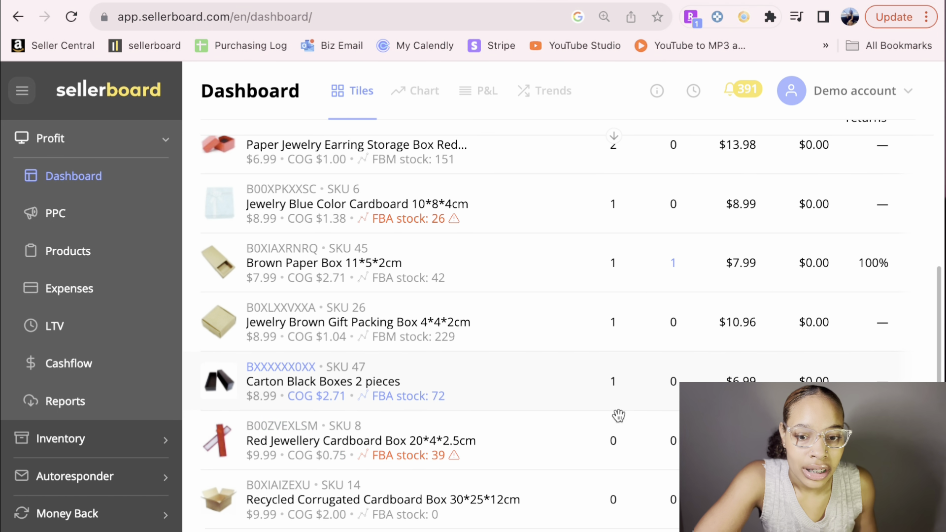
scroll(649, 414, "down", 5)
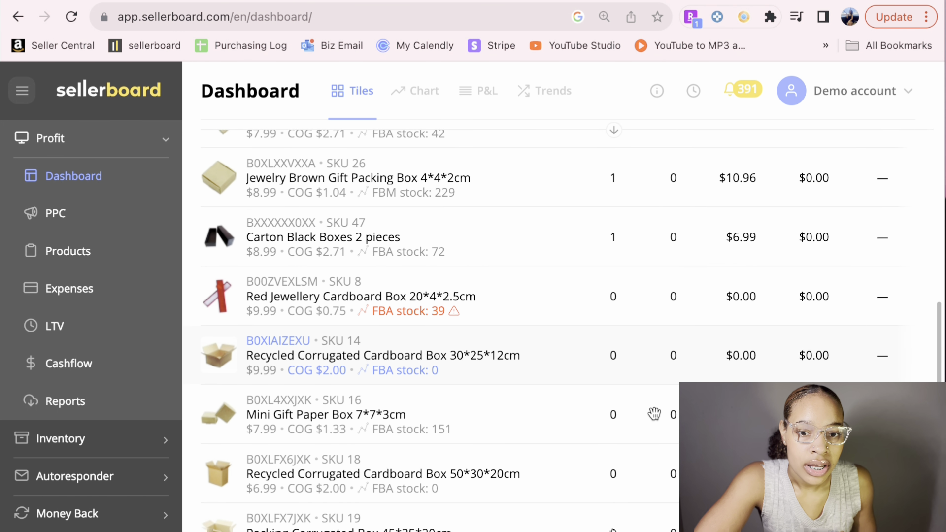
scroll(655, 415, "down", 1)
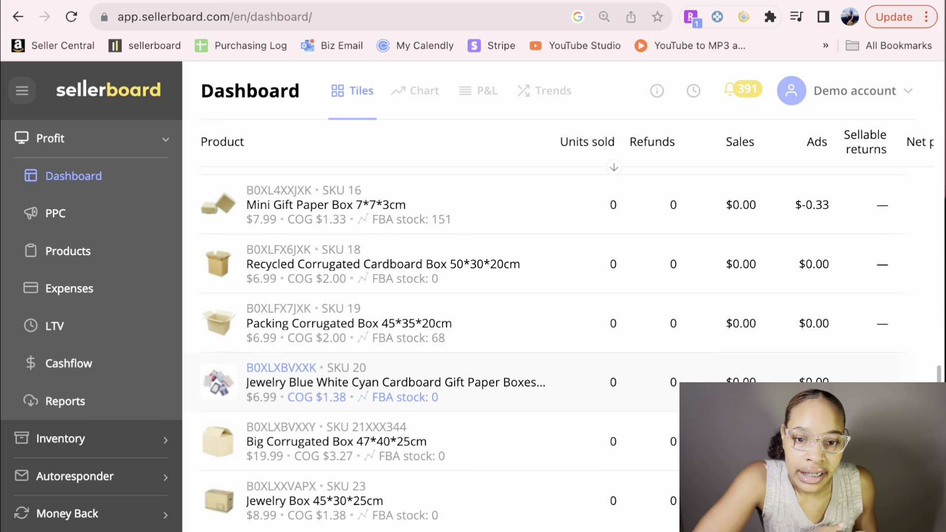
scroll(298, 458, "up", 15)
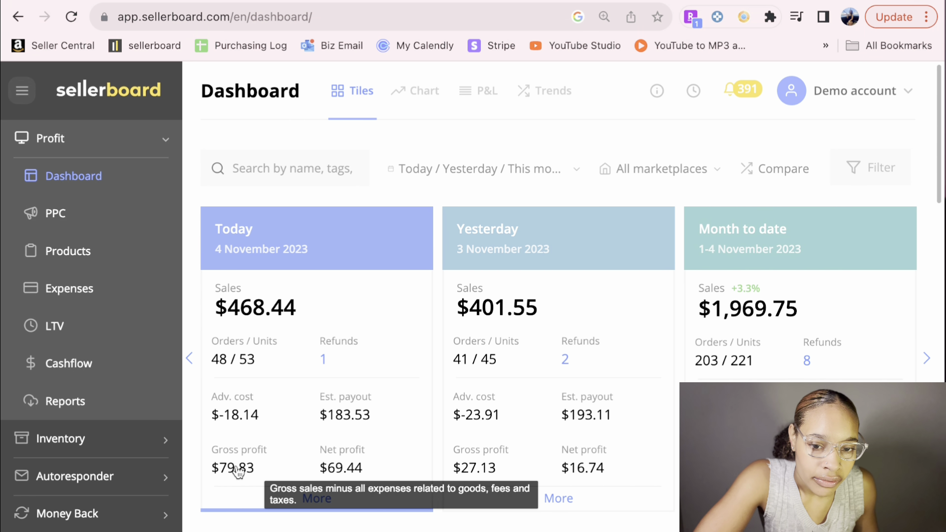
Examine the net profit, margin, ROI and BSR columns for today's products.
scroll(634, 408, "down", 10)
scroll(640, 411, "right", 2)
scroll(690, 394, "up", 5)
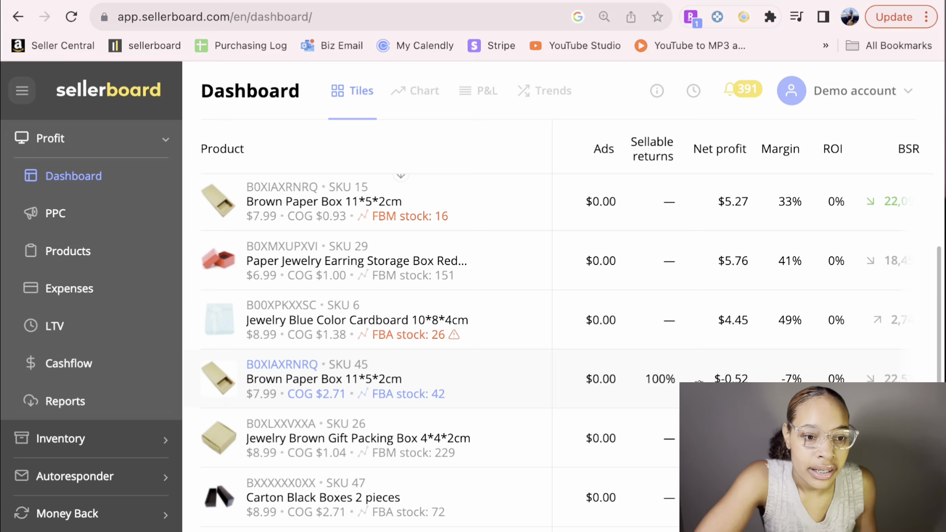
scroll(741, 374, "right", 1)
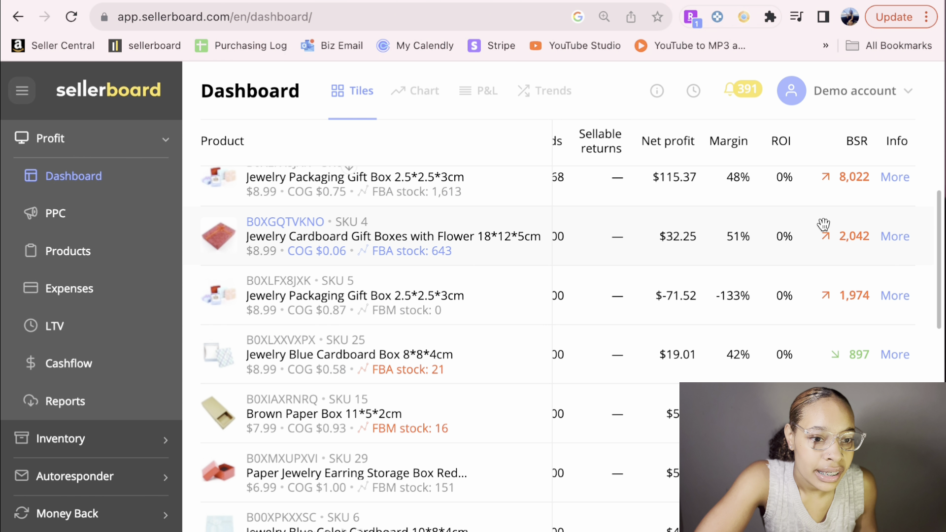
scroll(823, 224, "up", 5)
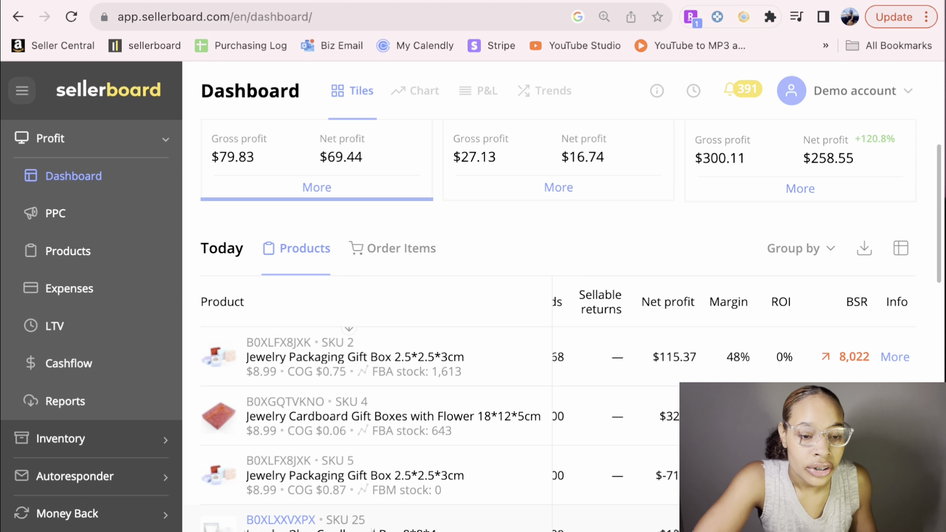
Inspect the BSR trend arrows up close and read the BSR comparison details for the listed products.
scroll(669, 233, "up", 5)
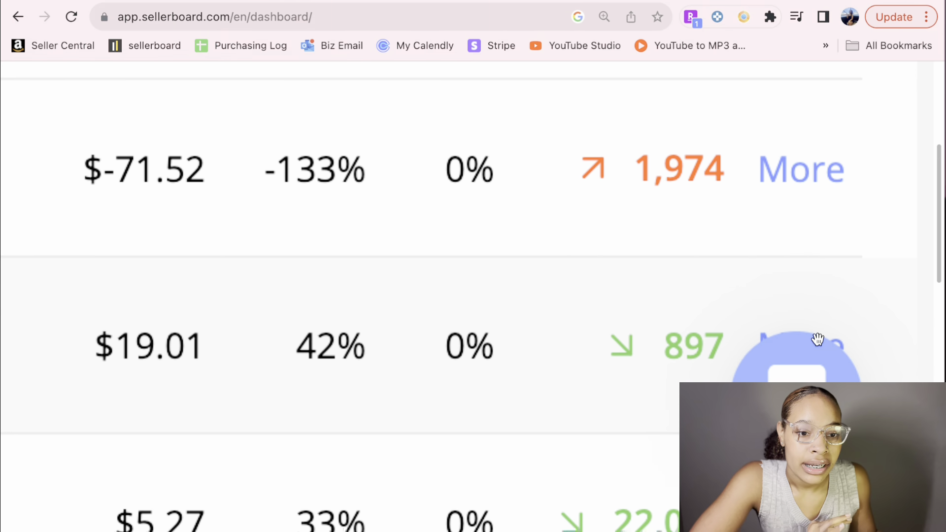
scroll(672, 270, "up", 5)
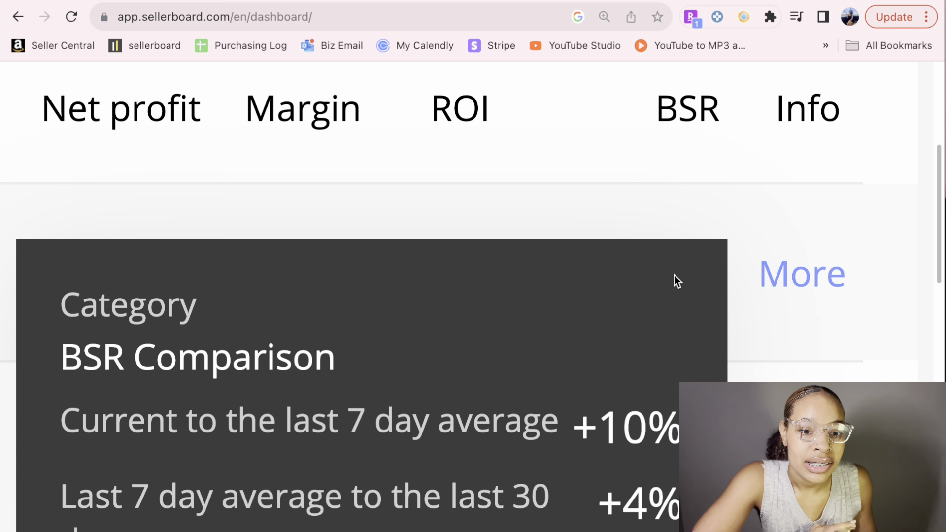
scroll(685, 321, "down", 10)
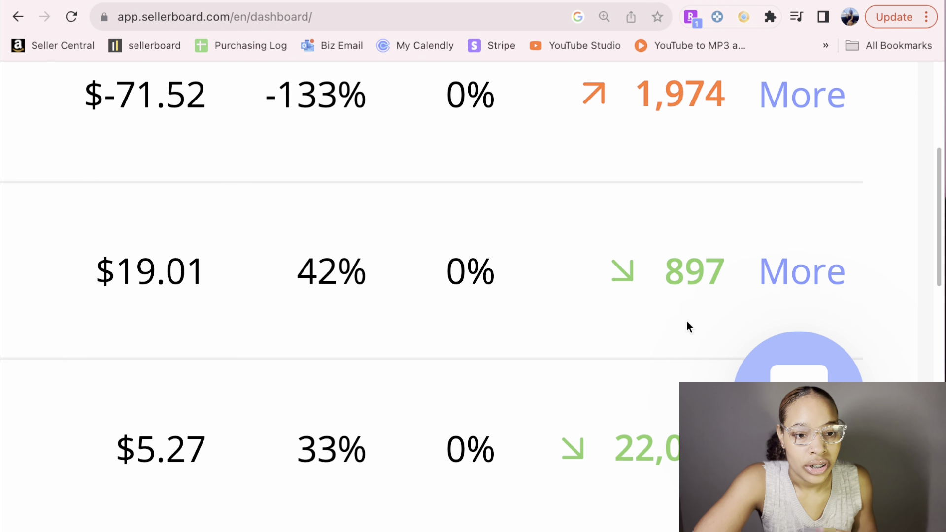
mouse_move(717, 240)
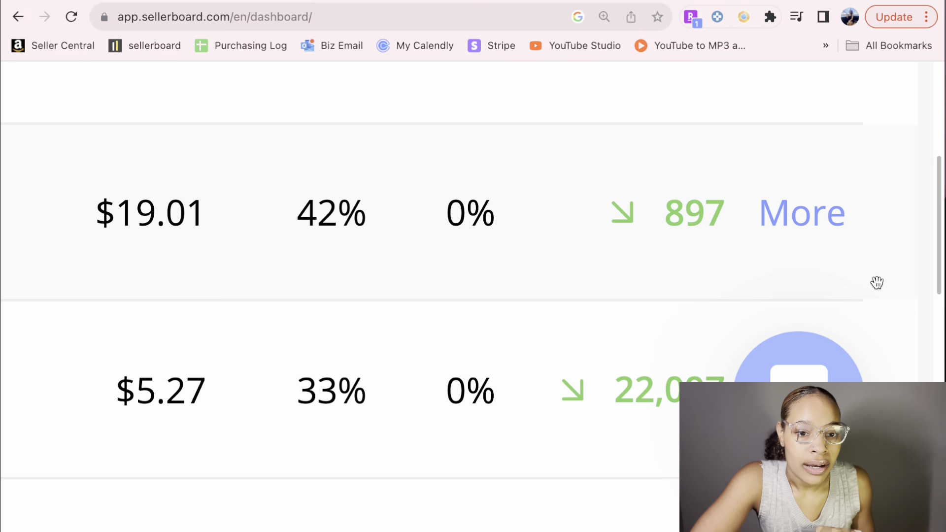
scroll(877, 282, "down", 5)
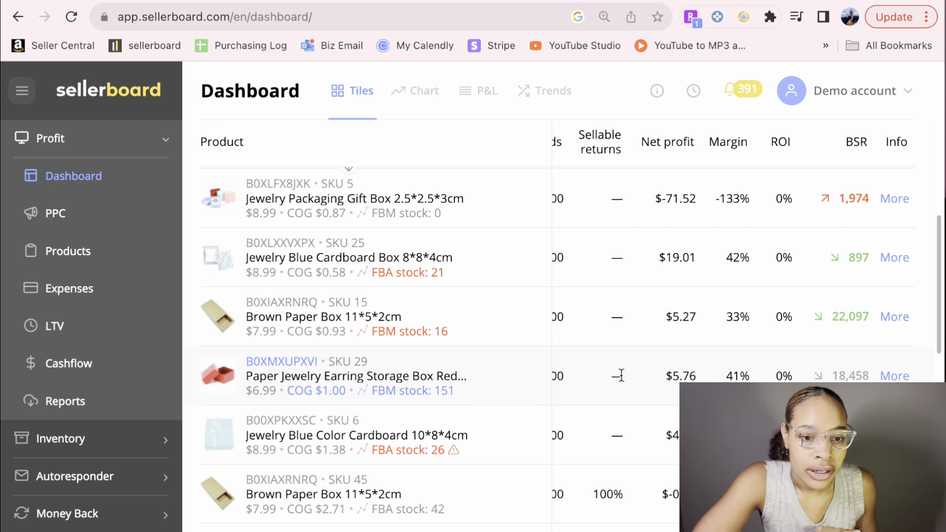
Scan the rest of today's product list from the units sold column onward and return to the period tiles.
scroll(618, 376, "down", 2)
scroll(616, 378, "up", 9)
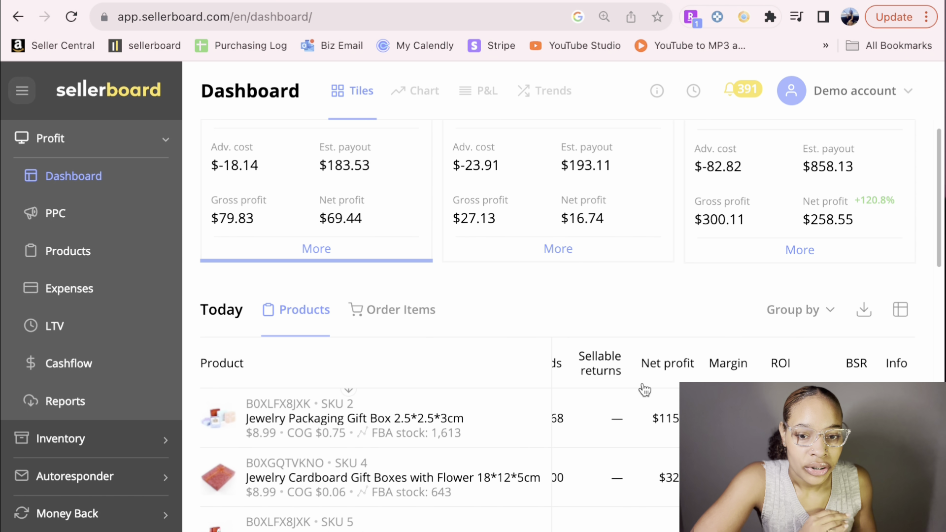
scroll(644, 389, "left", 5)
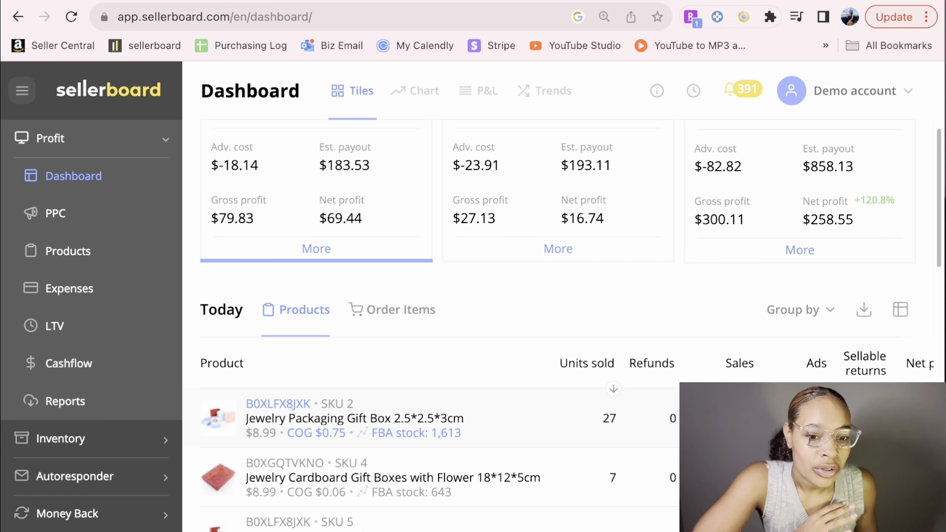
scroll(567, 320, "down", 8)
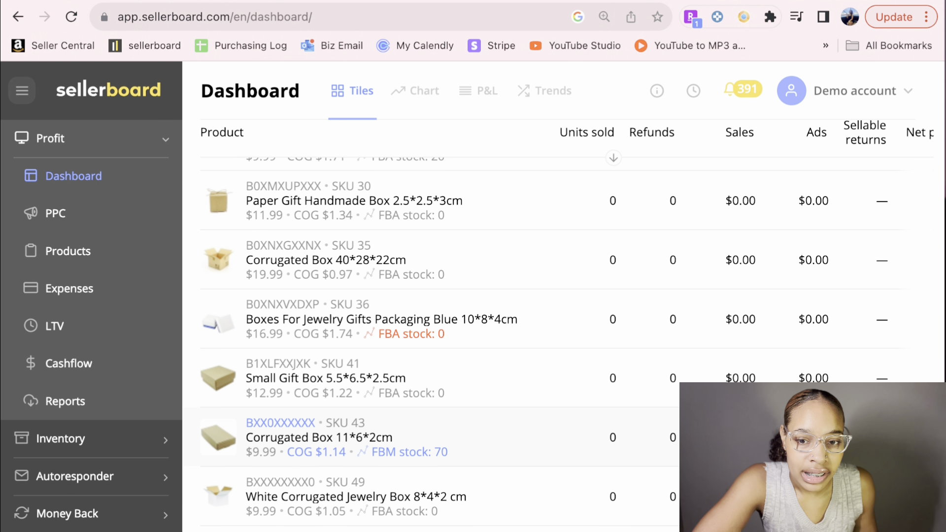
scroll(566, 320, "up", 12)
scroll(567, 320, "down", 1)
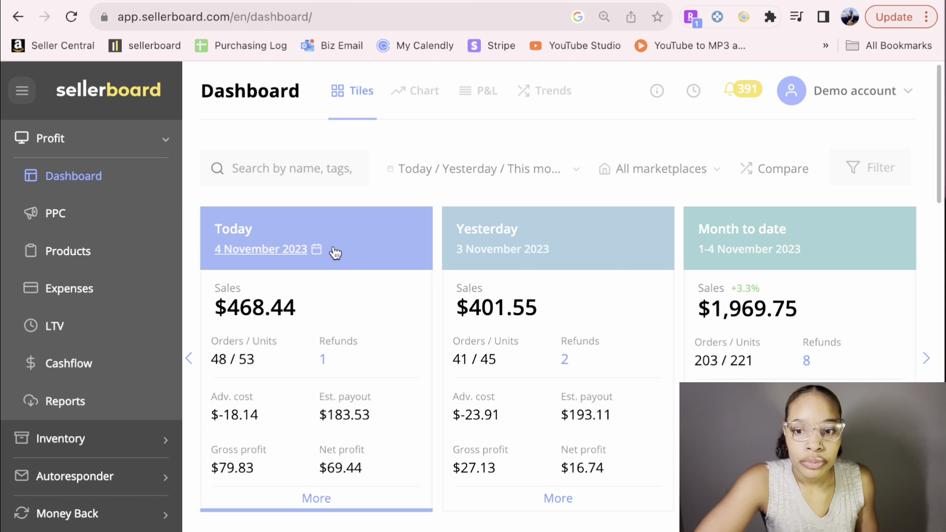
Open the PPC section and review its ad spend, profit and ACOS chart for the last 30 days.
left_click(68, 220)
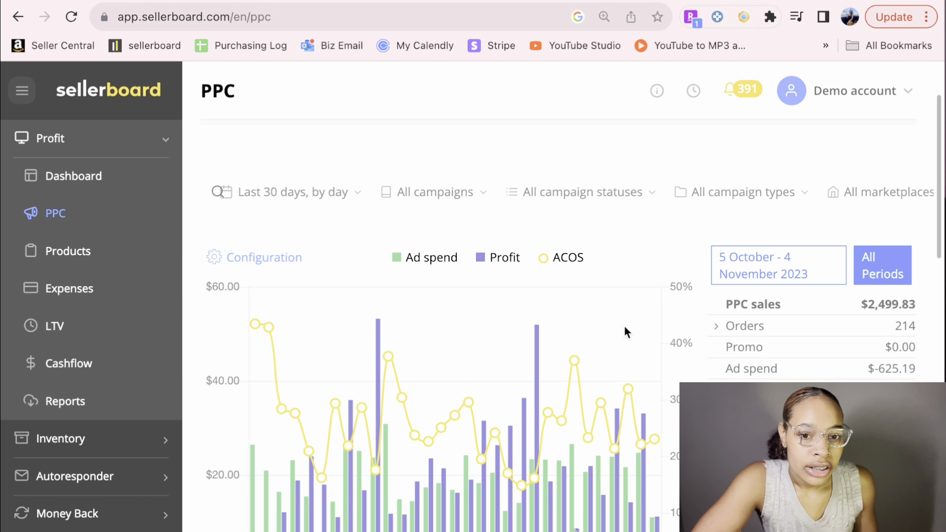
scroll(637, 335, "down", 2)
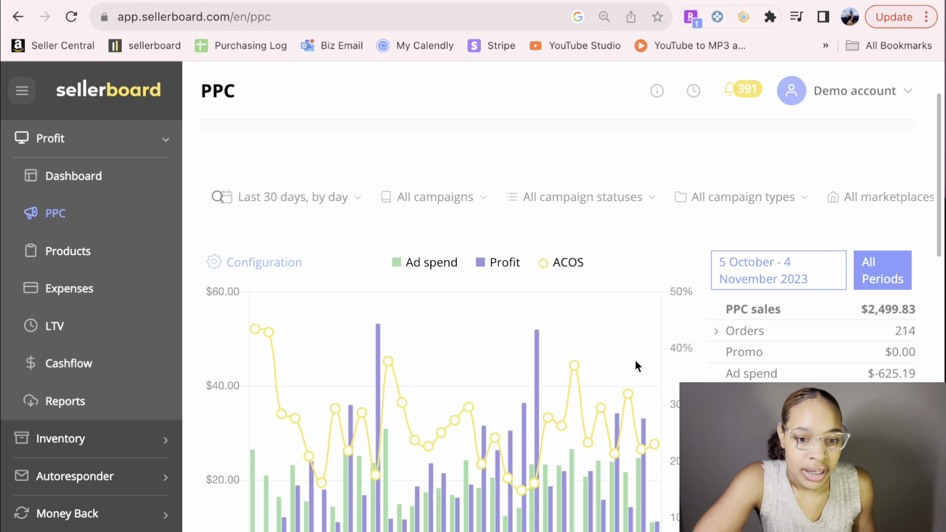
scroll(633, 377, "up", 2)
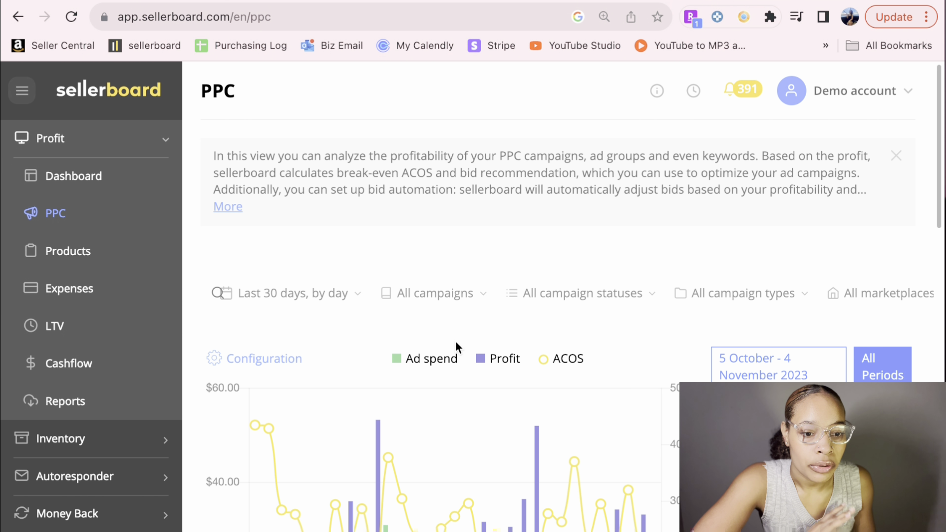
scroll(708, 375, "down", 12)
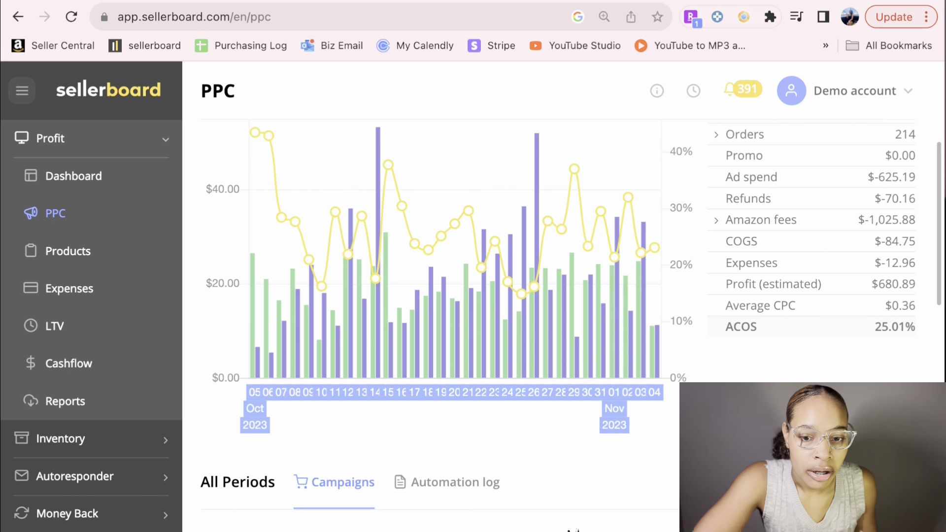
Examine the PPC campaign list with its ad spend, CPC, ACOS, profit and break-even figures.
scroll(708, 375, "down", 5)
scroll(708, 375, "up", 11)
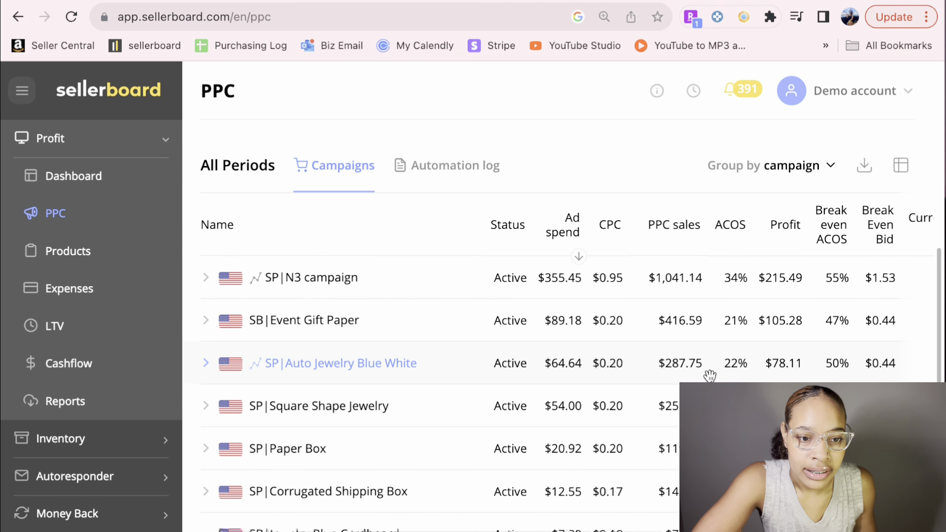
scroll(709, 382, "up", 7)
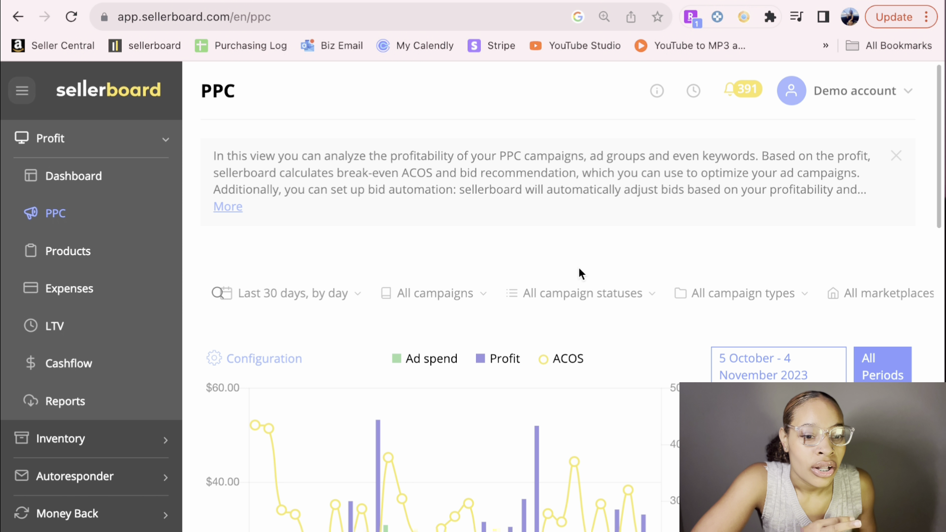
Check the PPC totals for 5 October - 4 November 2023, including ad spend, and scan the lower campaign rows.
scroll(601, 284, "down", 4)
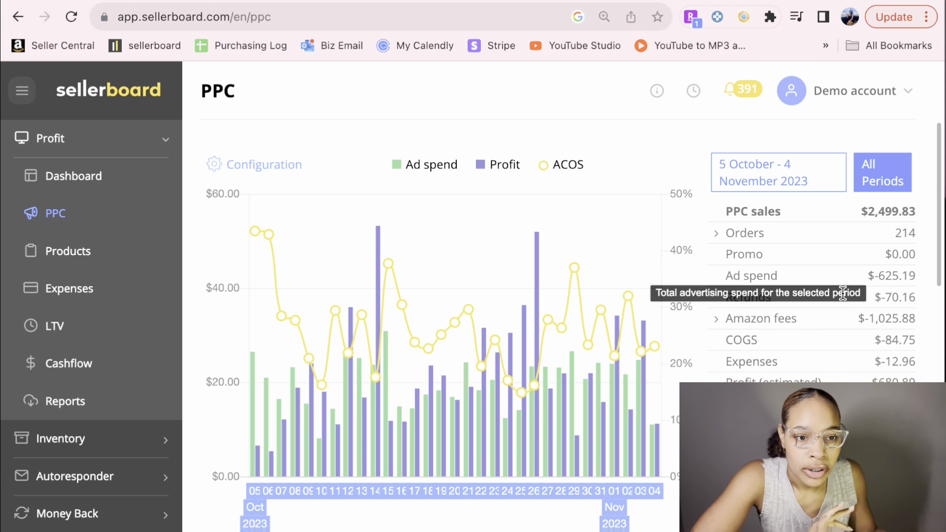
scroll(832, 333, "up", 3)
scroll(832, 333, "down", 10)
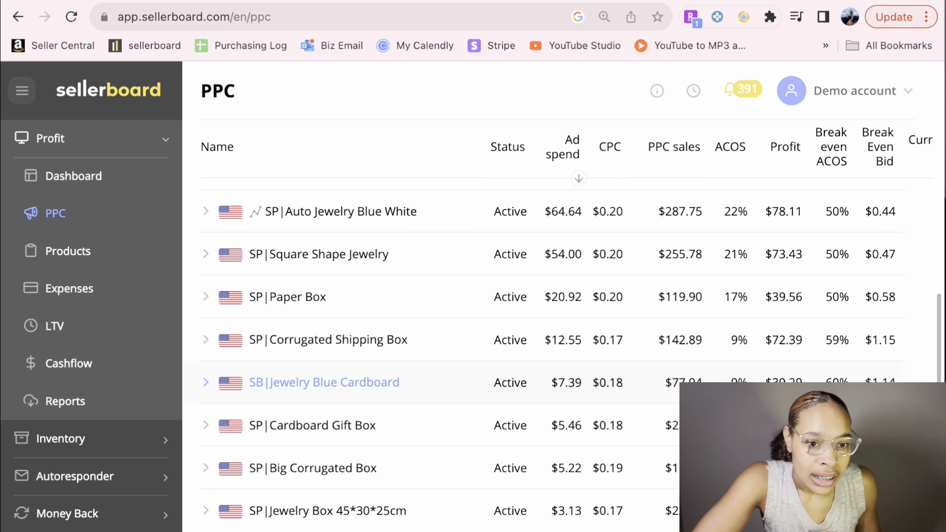
Examine the campaign table's PPC sales, profit, break-even ACOS, break-even bid and current bid columns.
scroll(541, 382, "right", 2)
mouse_move(636, 169)
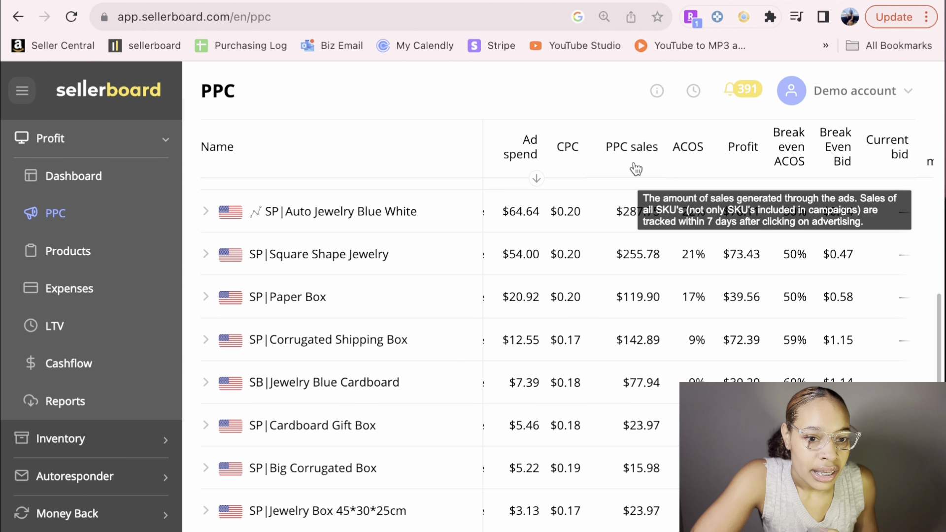
scroll(768, 197, "right", 1)
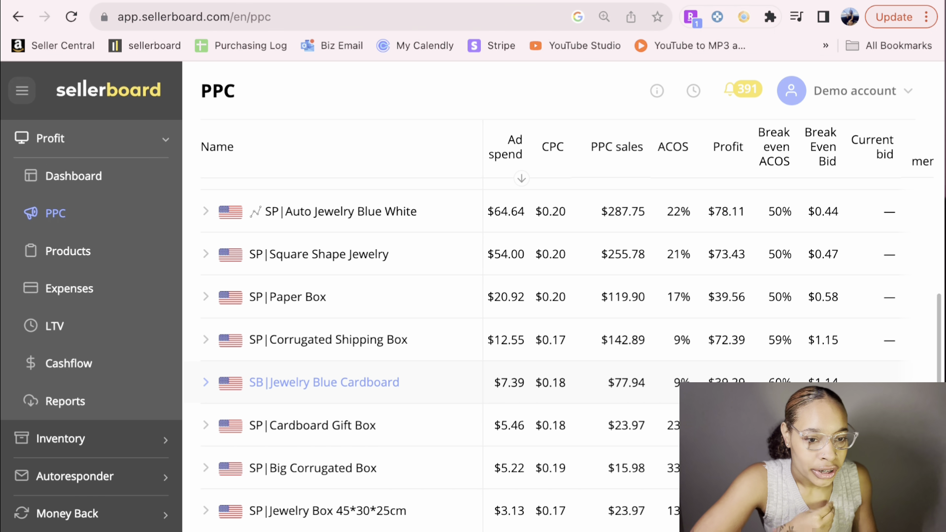
scroll(801, 279, "right", 2)
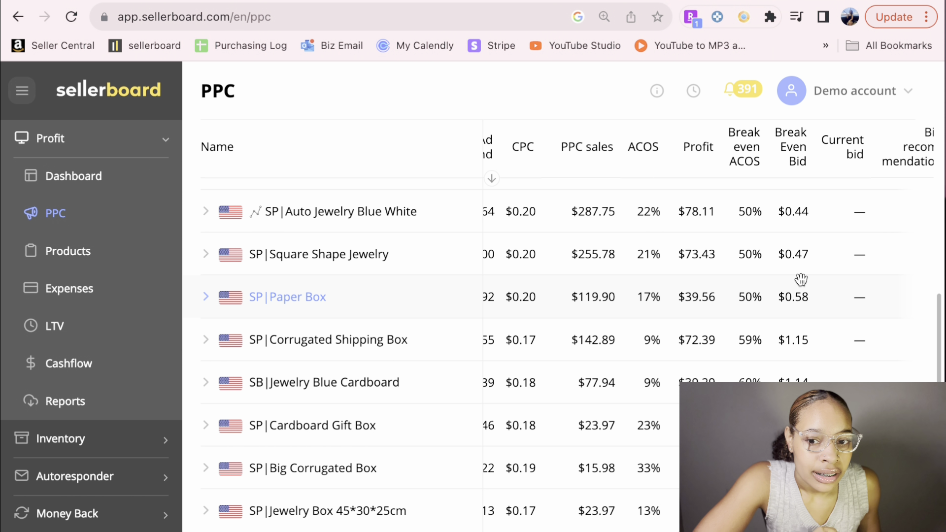
Open the Products section and compare each product's tags, COGS and COGS type, both constant and by period/batch/marketplace.
left_click(80, 254)
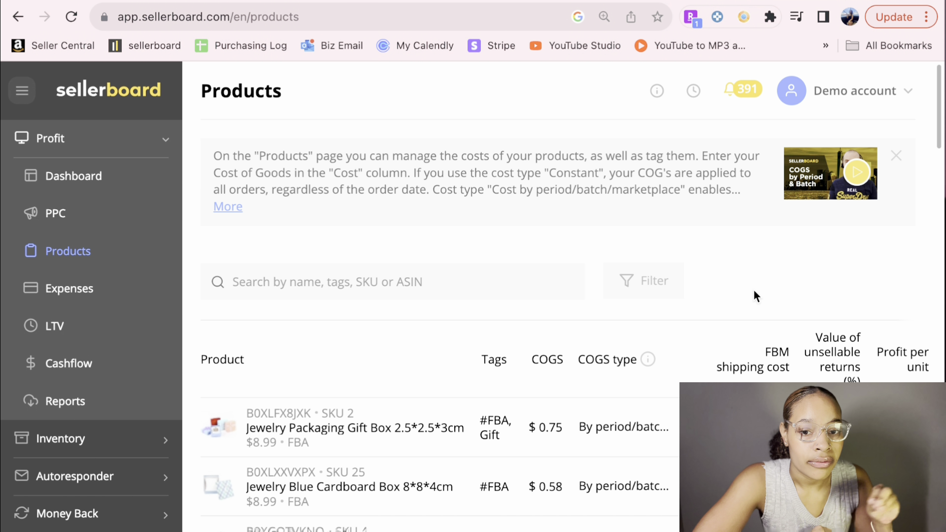
scroll(309, 428, "down", 3)
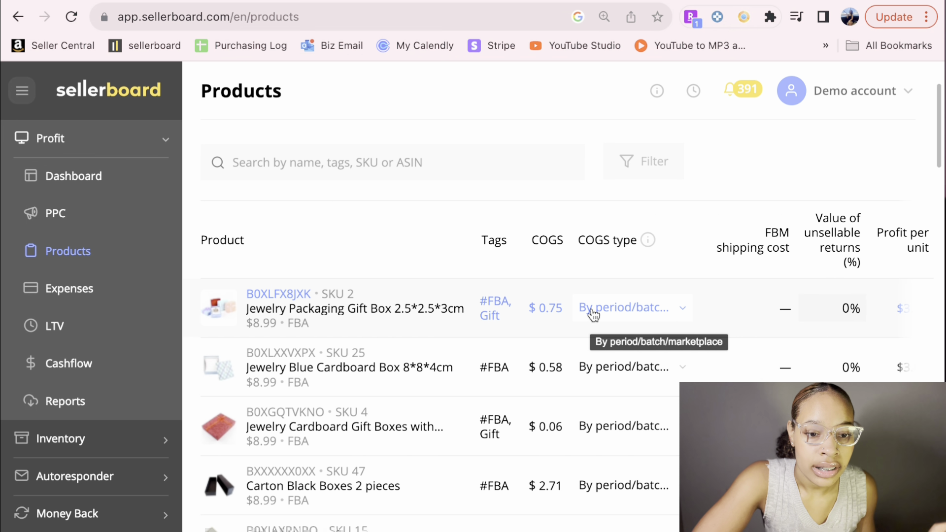
scroll(621, 296, "right", 1)
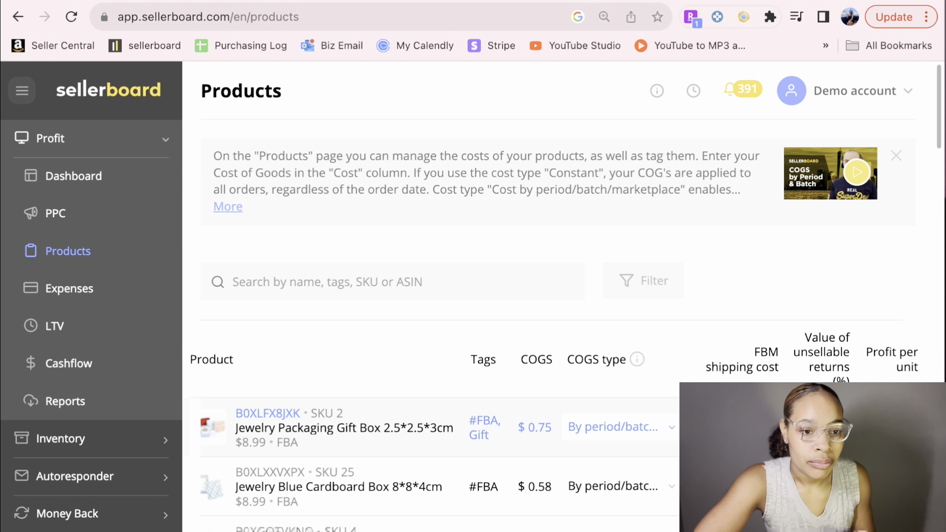
scroll(665, 458, "down", 10)
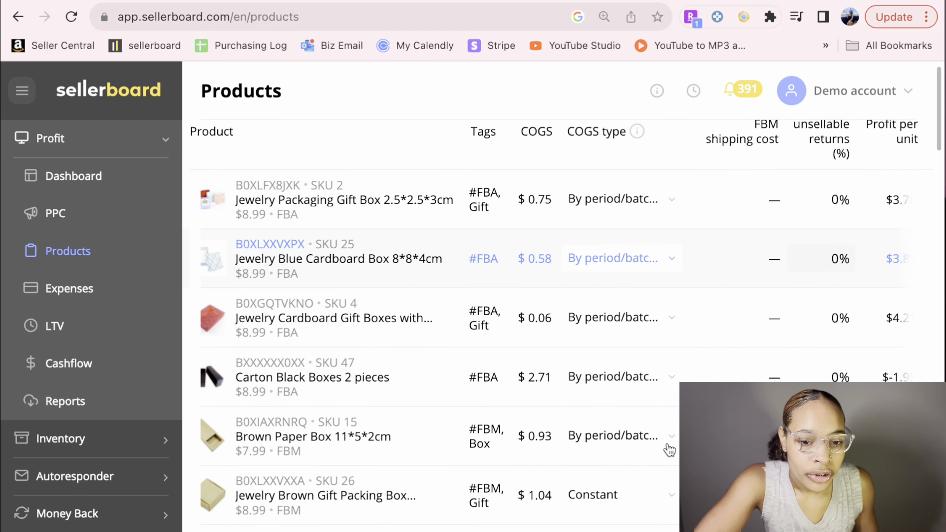
scroll(487, 520, "up", 3)
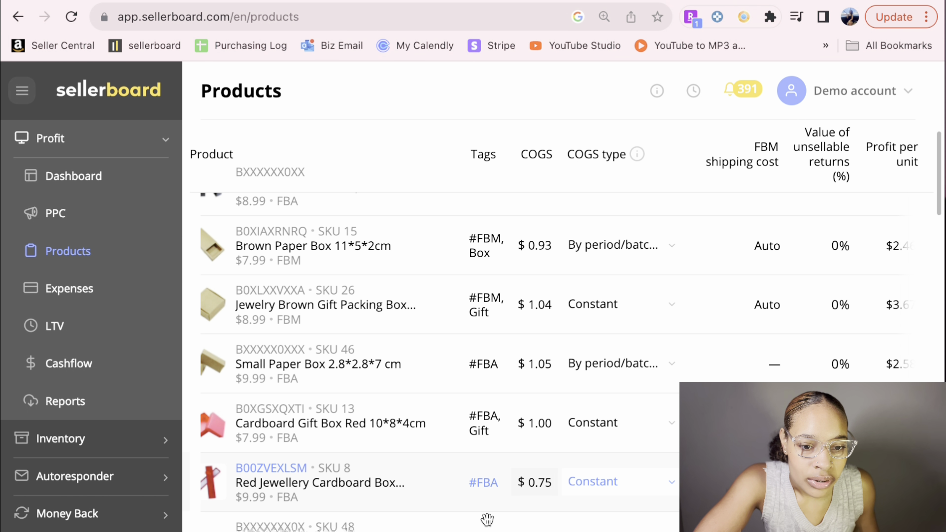
scroll(302, 420, "down", 2)
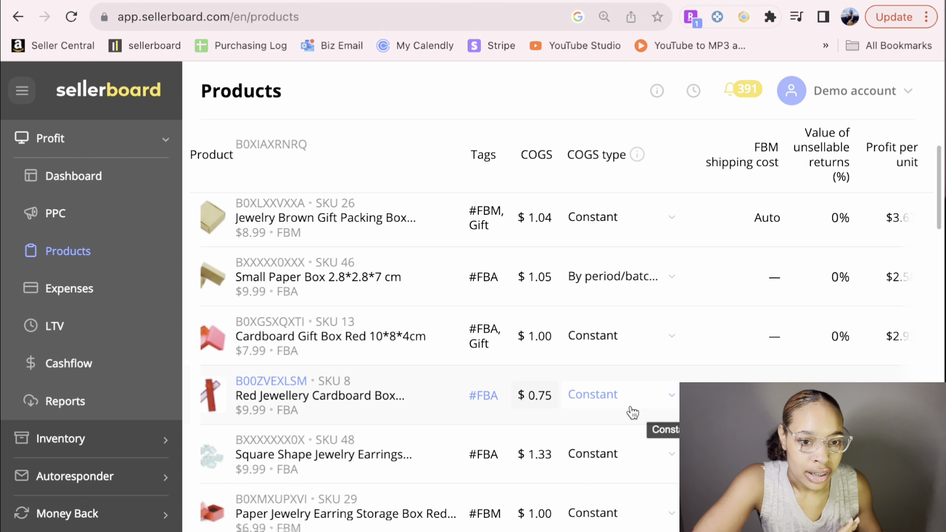
scroll(633, 413, "up", 1)
scroll(633, 413, "up", 3)
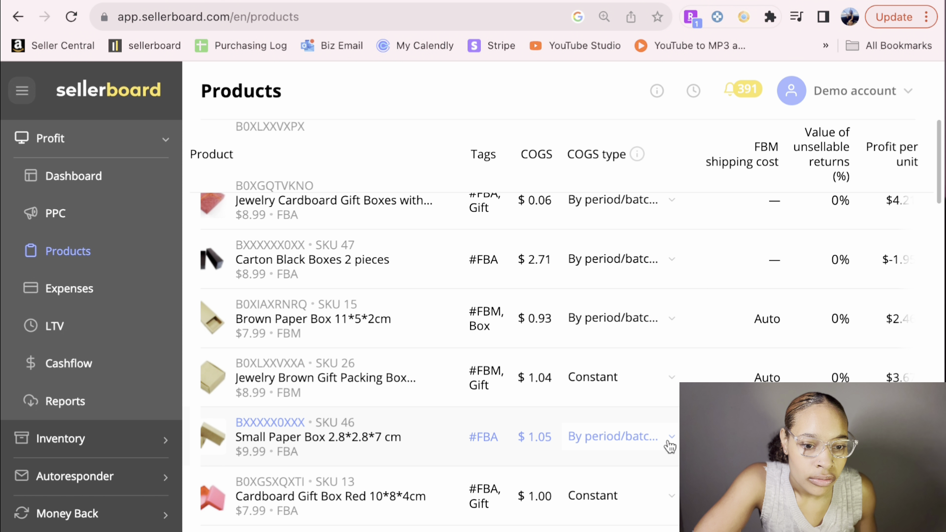
scroll(635, 444, "left", 1)
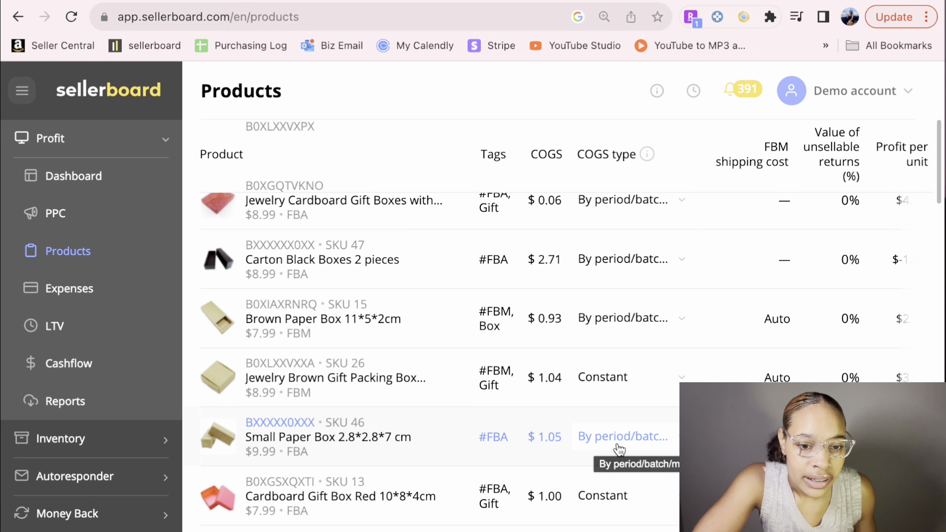
scroll(577, 389, "up", 1)
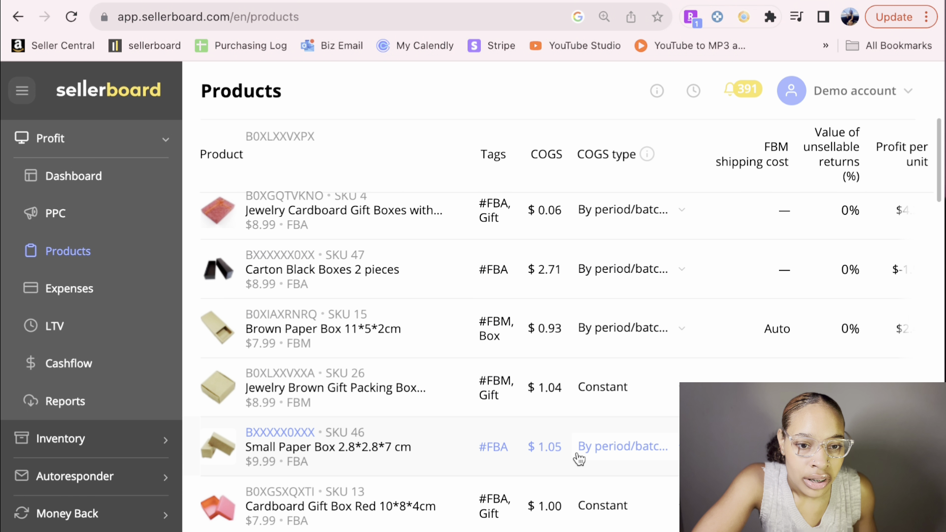
Open the COGS breakdown of the Jewelry Packaging Gift Box 2.5*2.5*3cm, review its Amazon.com cost periods and close it.
scroll(572, 450, "up", 5)
scroll(585, 433, "down", 3)
left_click(549, 307)
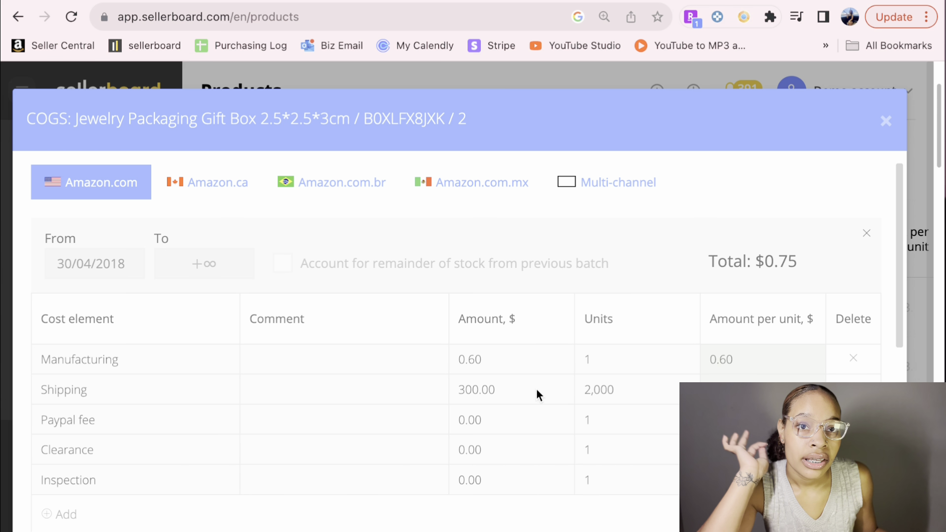
scroll(536, 388, "down", 7)
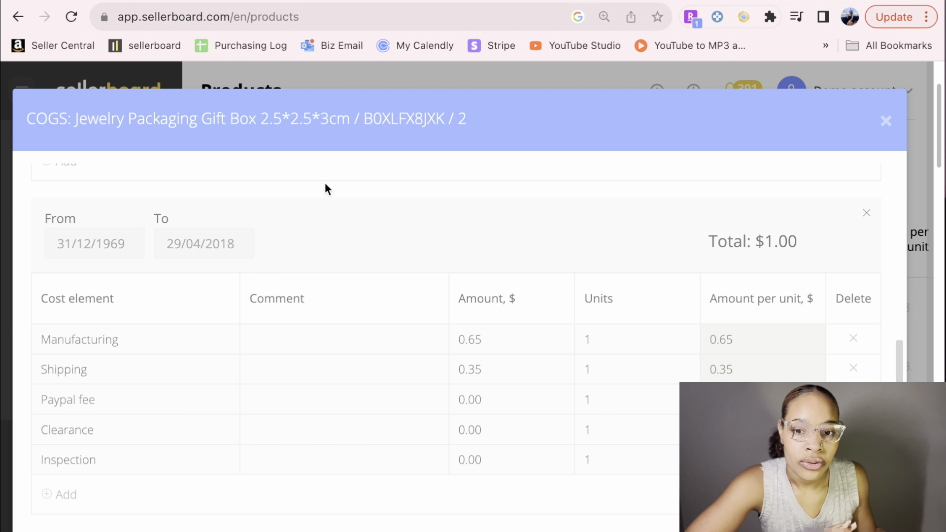
scroll(325, 295, "up", 8)
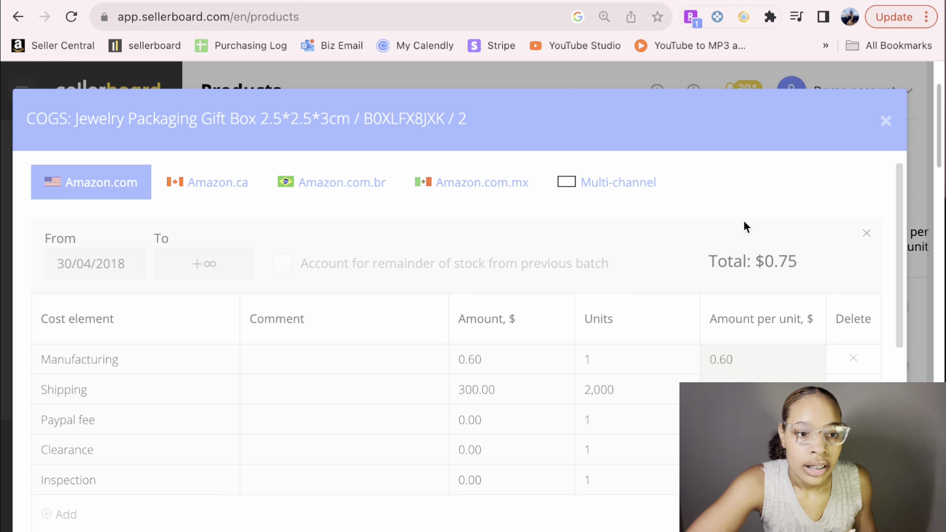
left_click(886, 126)
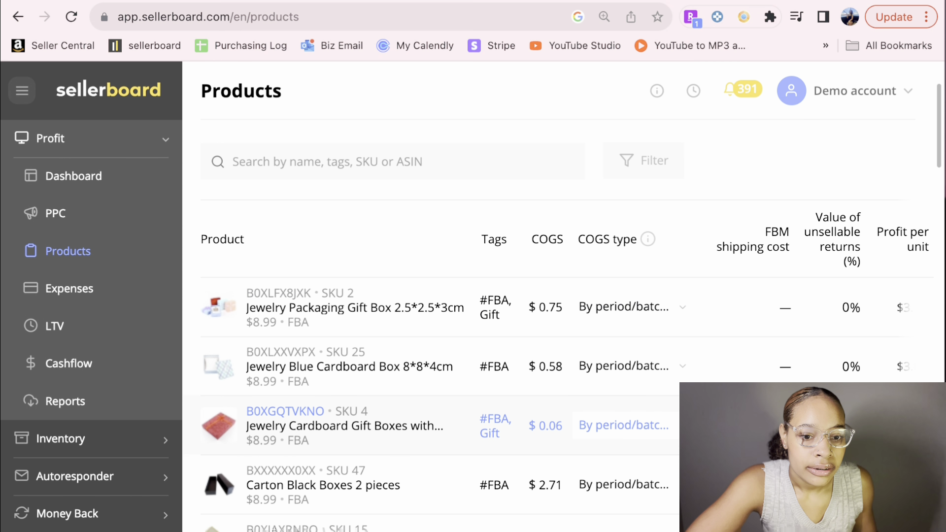
Scan the rest of the product list for constant-type costs and select the COGS field of the Event Gift Paper Package Box.
scroll(566, 320, "down", 3)
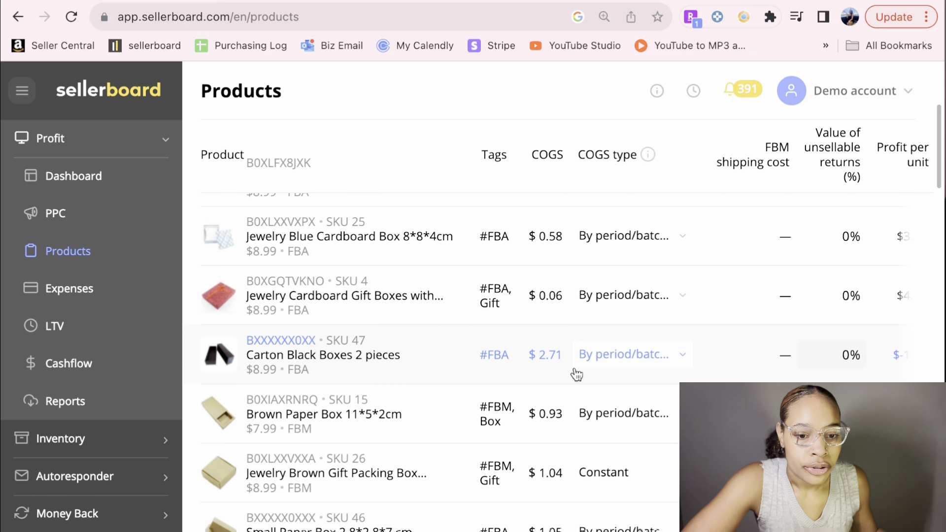
scroll(591, 362, "down", 20)
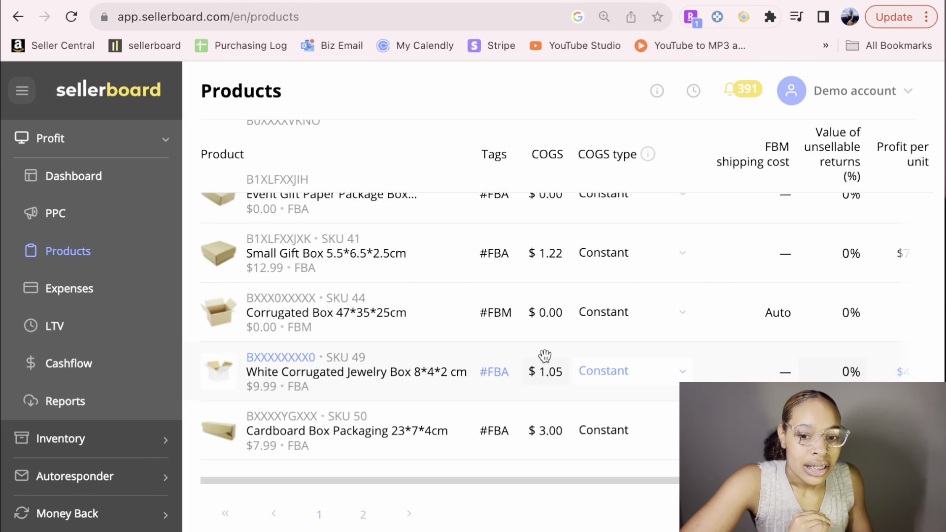
scroll(545, 358, "up", 3)
scroll(547, 361, "down", 1)
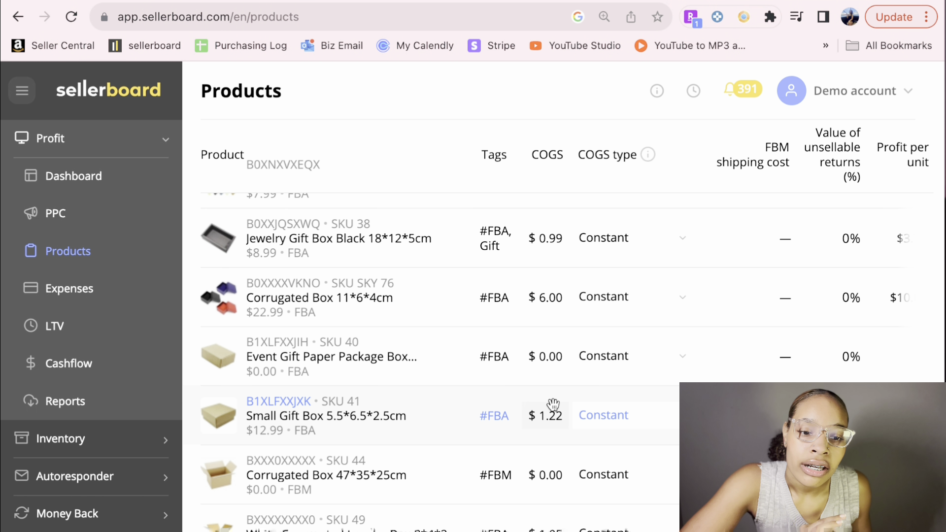
left_click(545, 359)
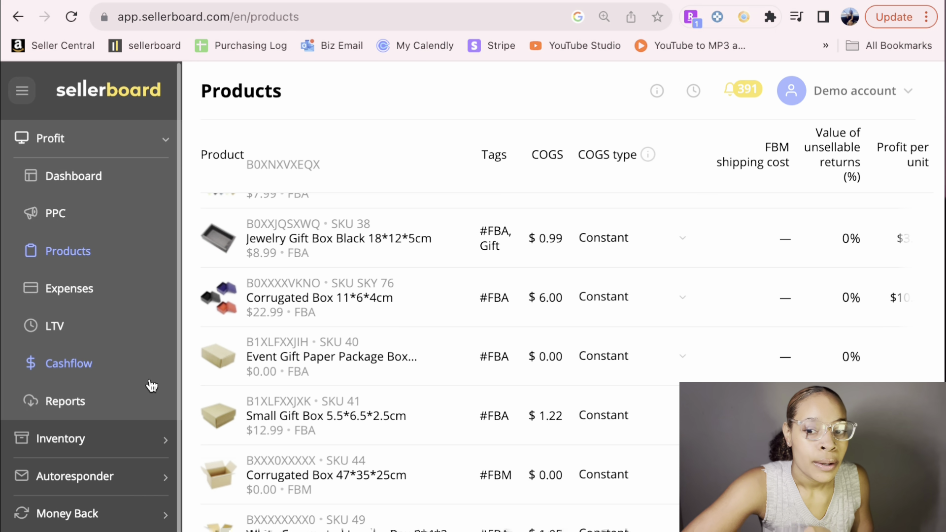
Open the Expenses section and review the three months of weekly, monthly and quarterly indirect costs.
left_click(81, 294)
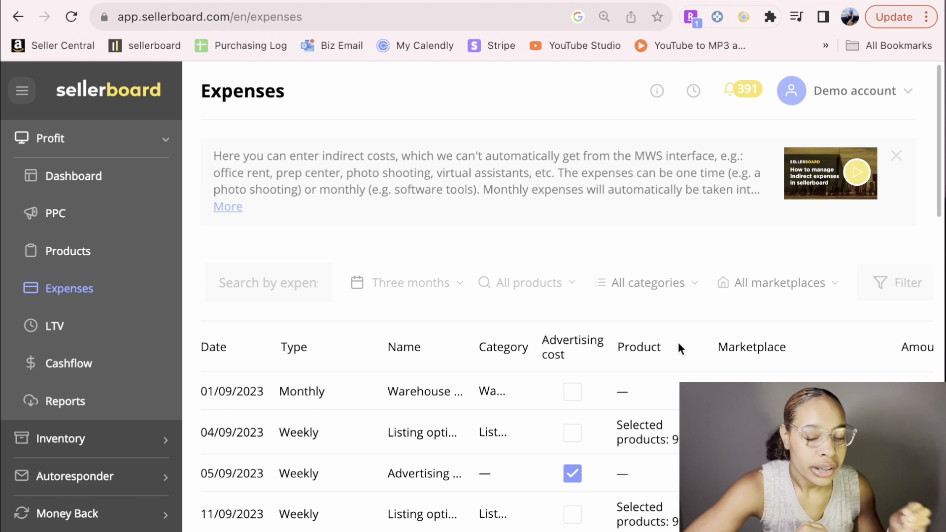
scroll(564, 260, "down", 6)
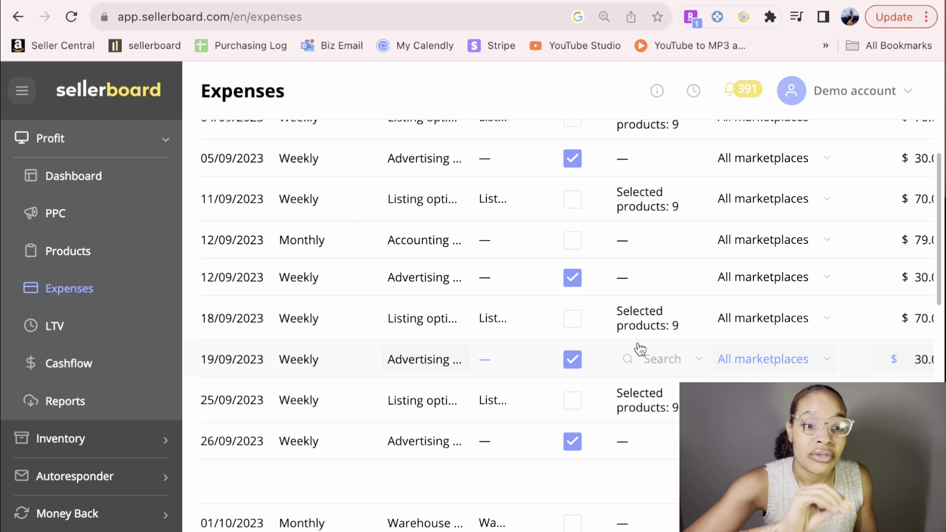
scroll(641, 349, "down", 12)
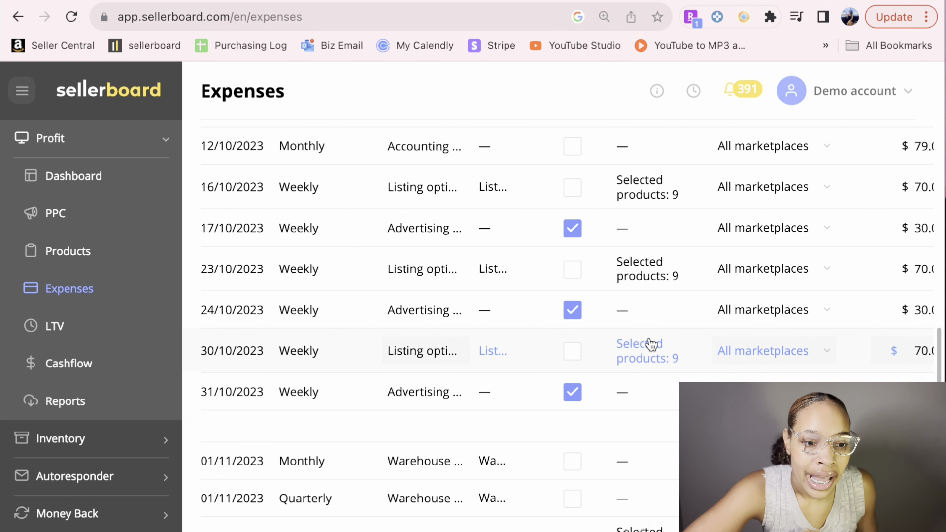
scroll(651, 343, "up", 15)
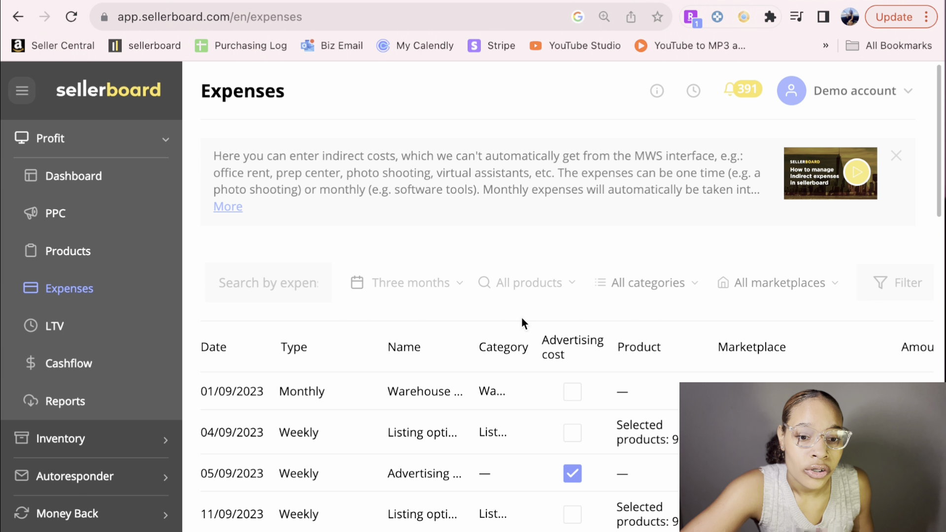
scroll(521, 317, "down", 15)
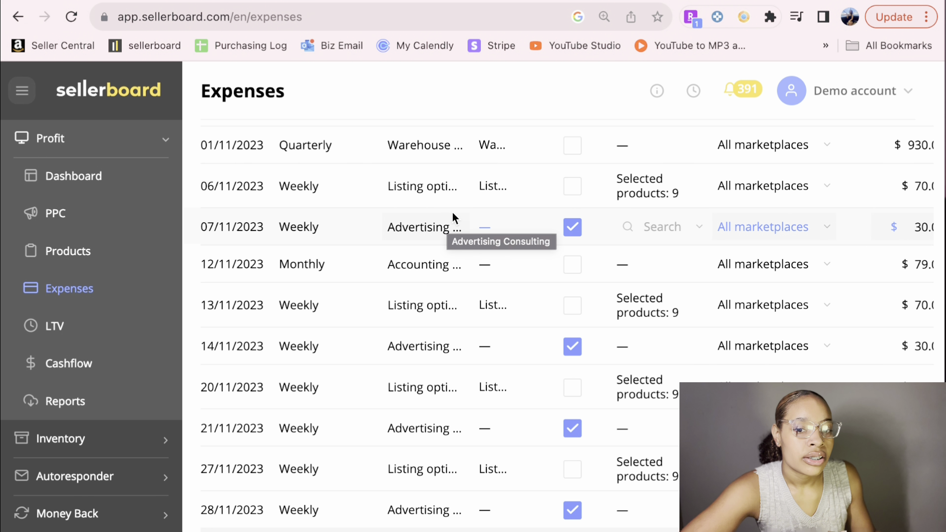
scroll(660, 284, "up", 6)
scroll(671, 280, "up", 15)
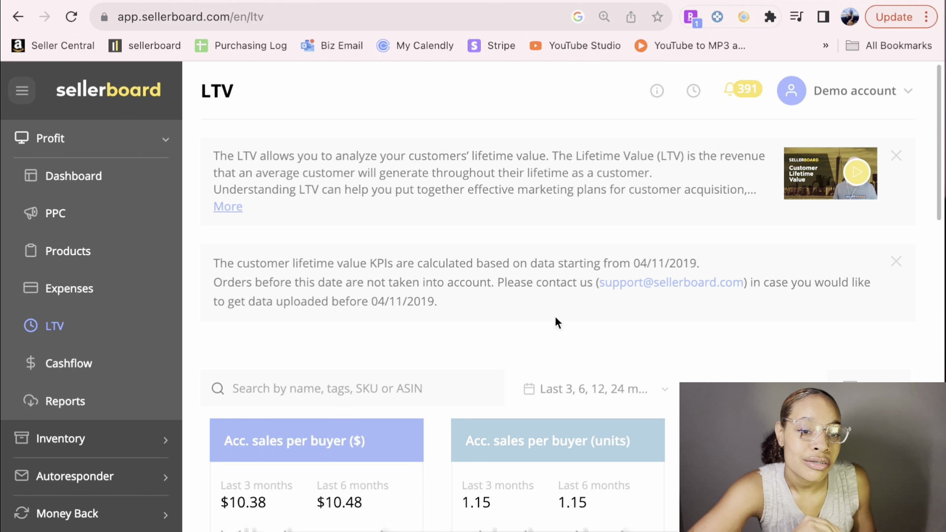
Review the LTV section's product values for the last 3, 6, 12 and 24 months.
scroll(562, 328, "down", 1)
scroll(565, 333, "down", 10)
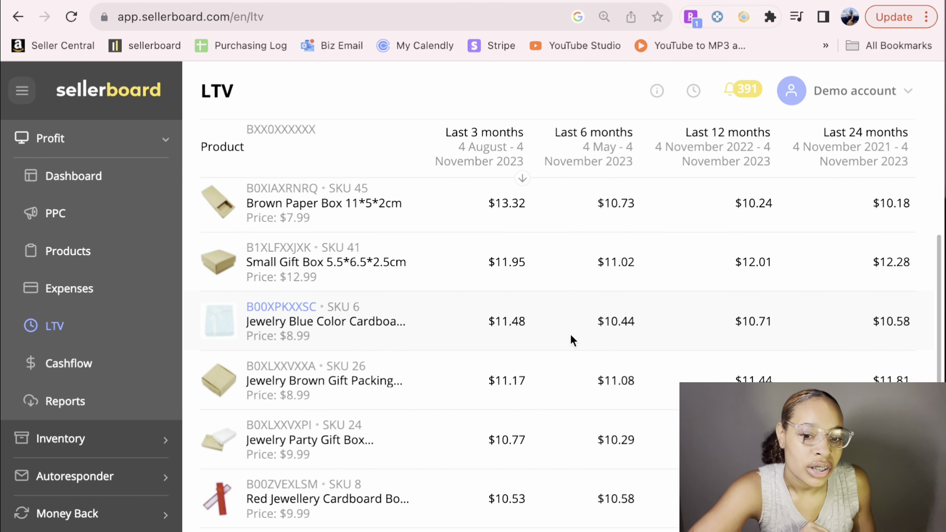
scroll(569, 343, "up", 15)
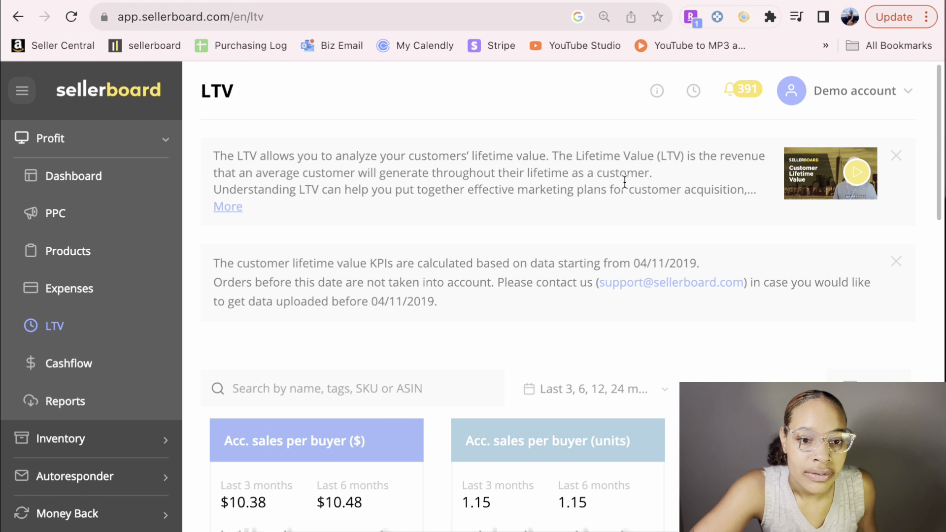
Open the Cashflow section and review its chart for the last 12 months by payout and the dated expense entries.
left_click(69, 363)
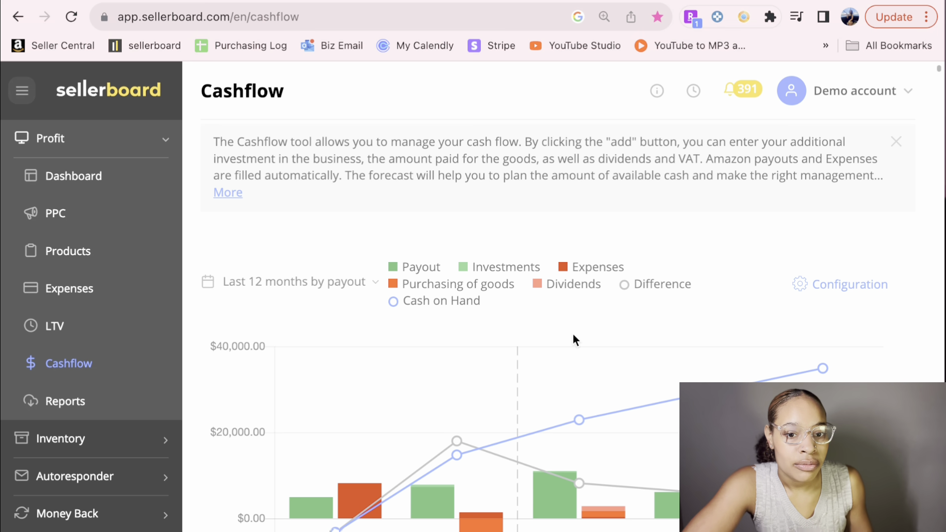
scroll(651, 471, "down", 15)
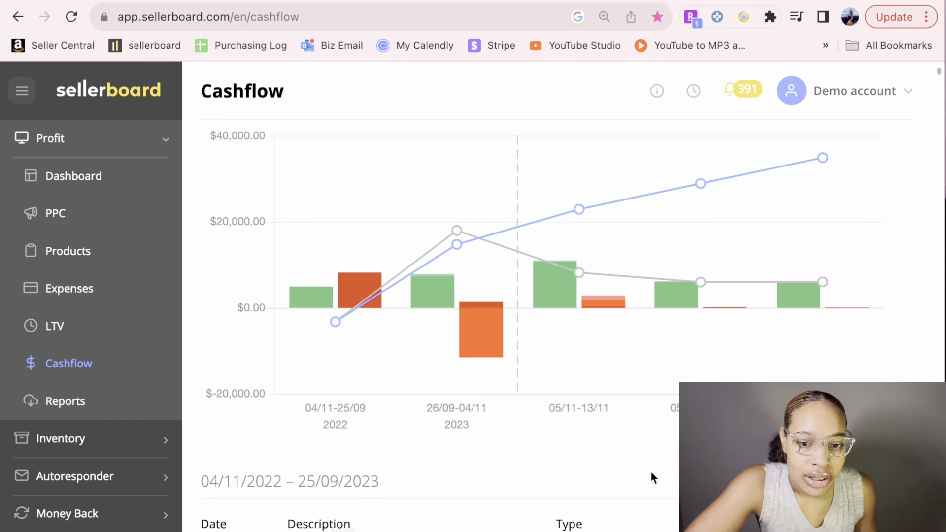
scroll(660, 458, "down", 3)
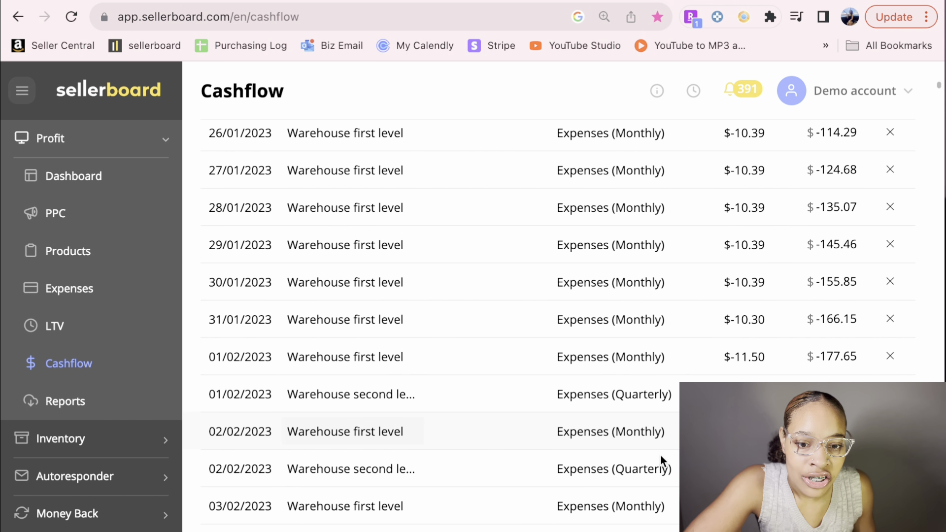
scroll(661, 456, "up", 15)
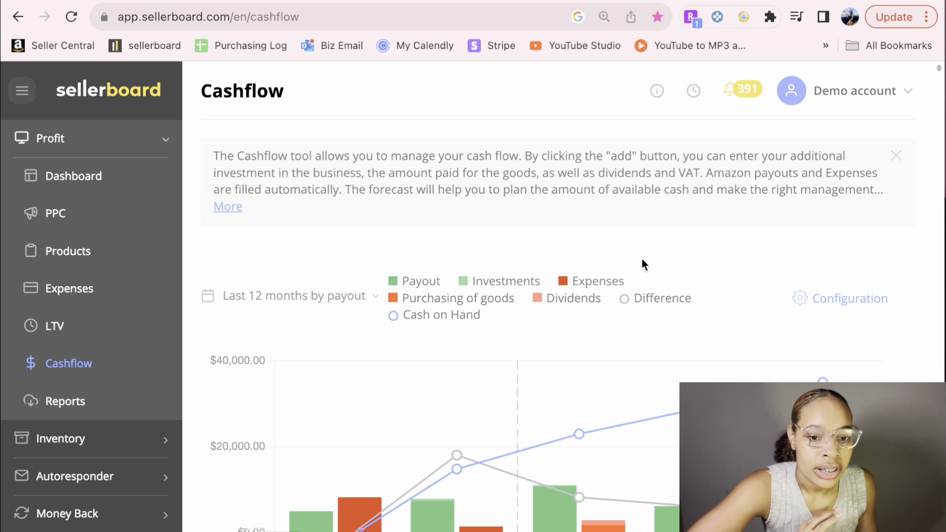
Open the Reports section and look through the downloadable reports, from Dashboard by day to Repeat customers (by brand).
left_click(63, 404)
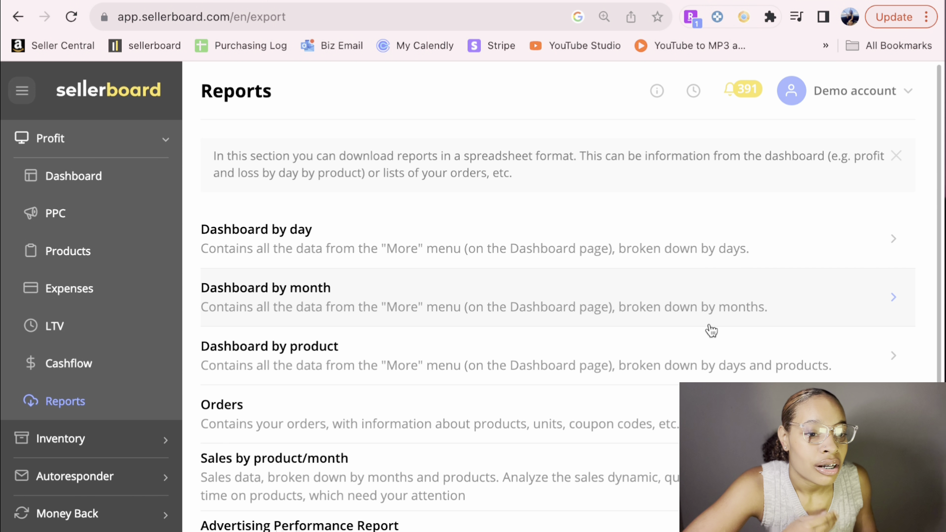
scroll(714, 333, "down", 3)
scroll(713, 331, "up", 2)
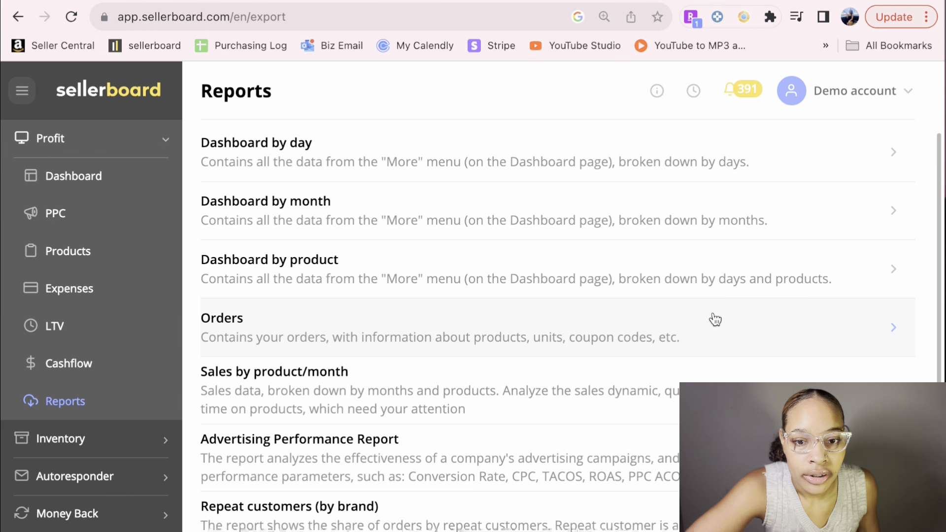
scroll(541, 327, "up", 2)
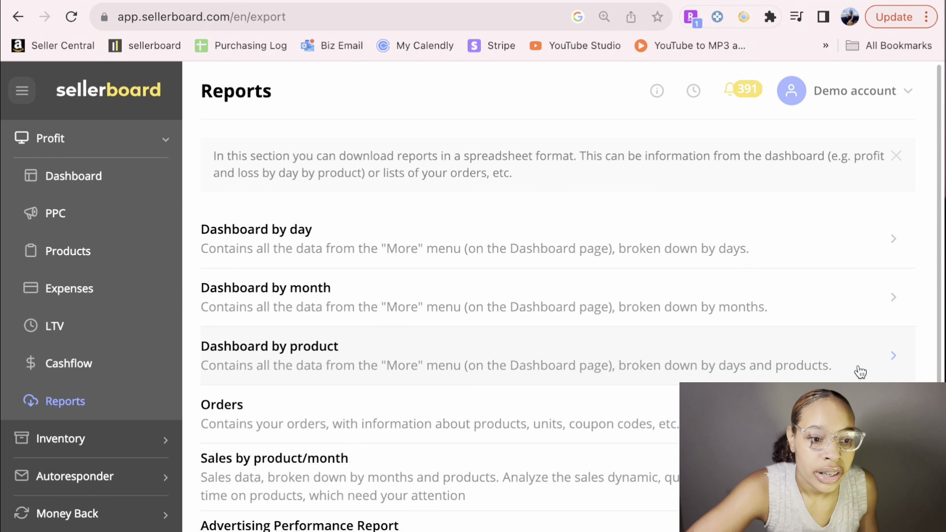
Open the inventory Planner and review its Cost of goods, Potential sales and Potential profit summaries.
left_click(40, 444)
scroll(79, 443, "down", 2)
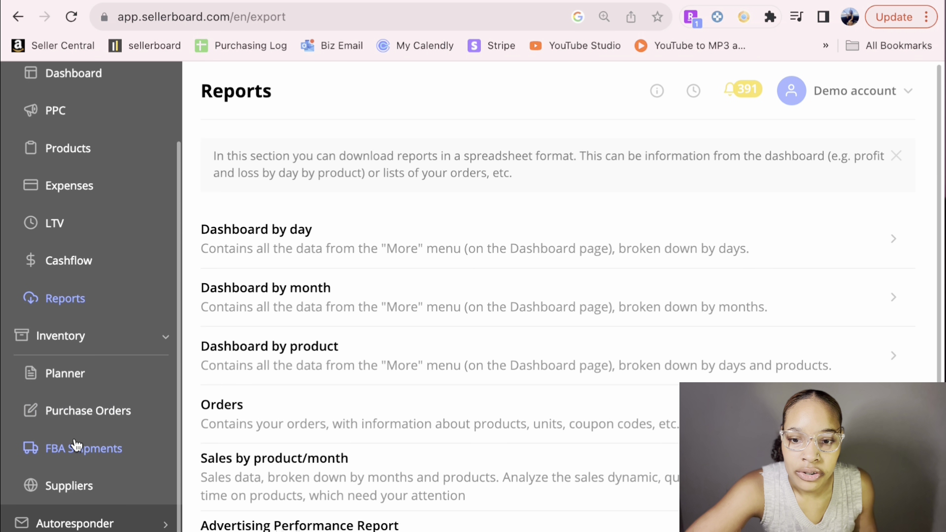
left_click(155, 383)
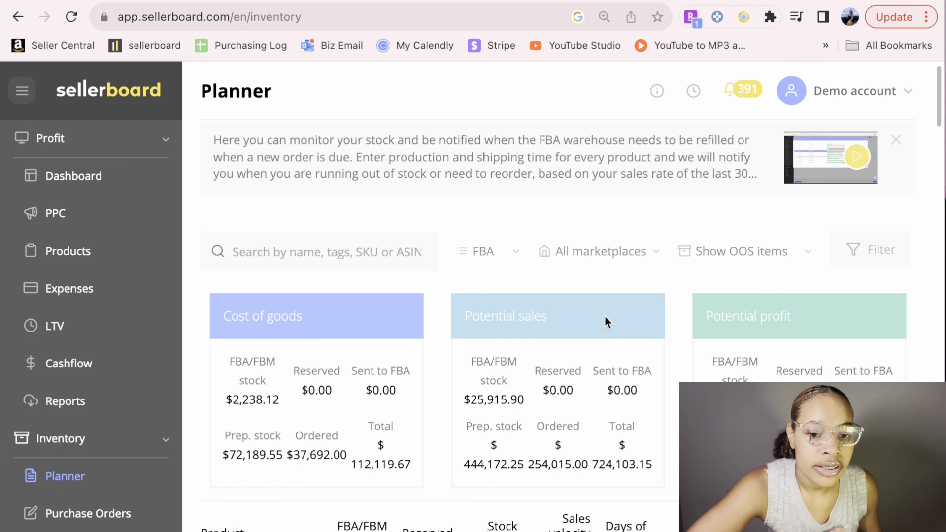
scroll(605, 316, "down", 3)
scroll(676, 284, "up", 3)
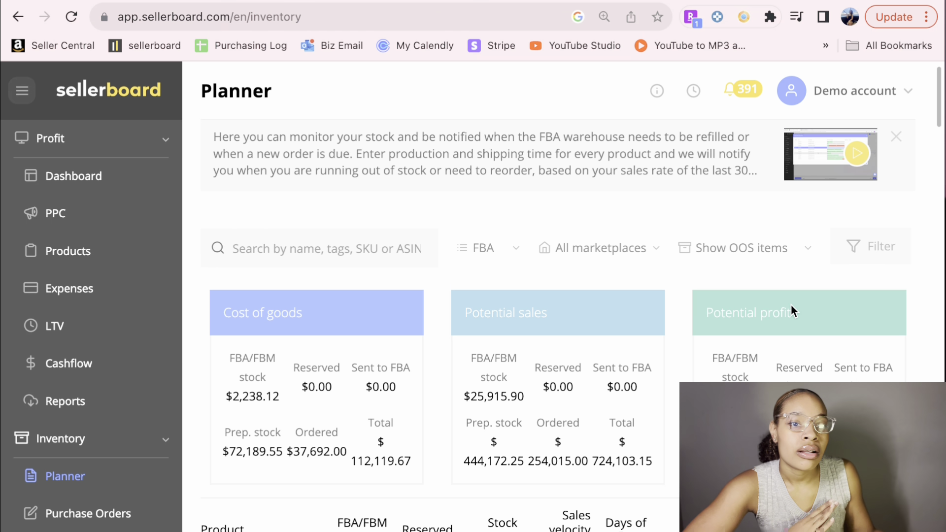
scroll(788, 310, "down", 8)
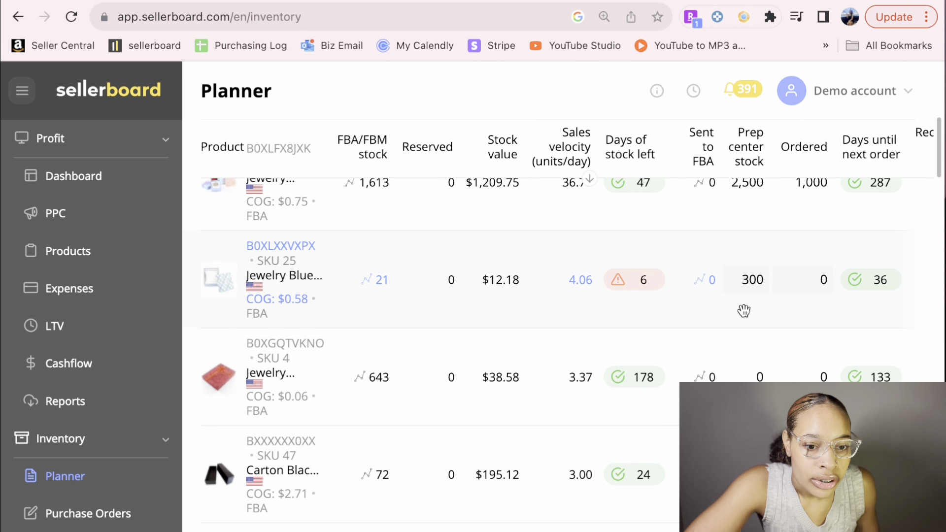
scroll(744, 310, "up", 6)
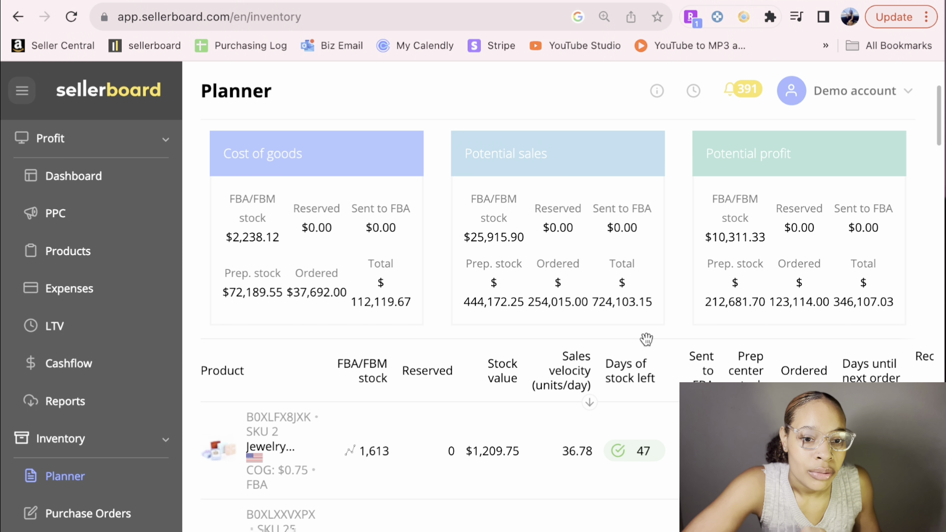
scroll(661, 342, "up", 1)
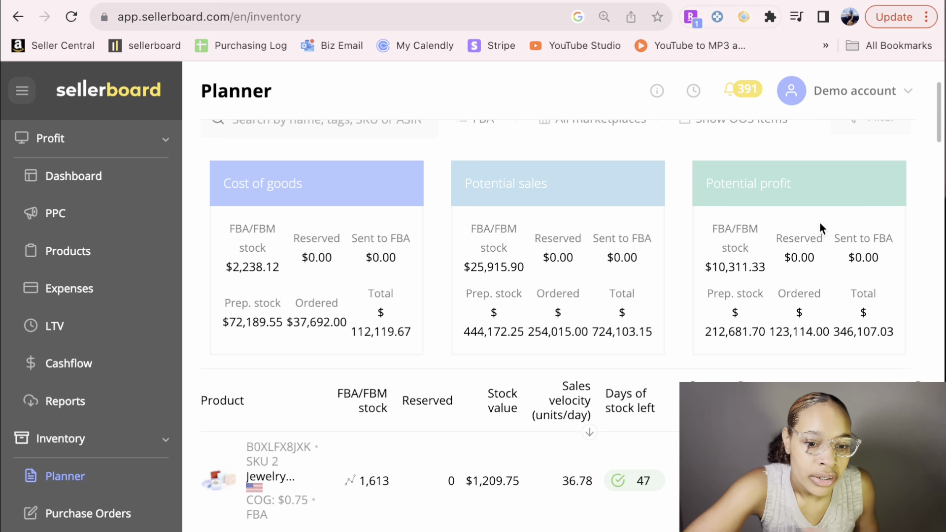
Review the Planner's product table, including sales velocity, days of stock left, days until next order, recommended reorder quantity and ROI.
scroll(798, 242, "down", 3)
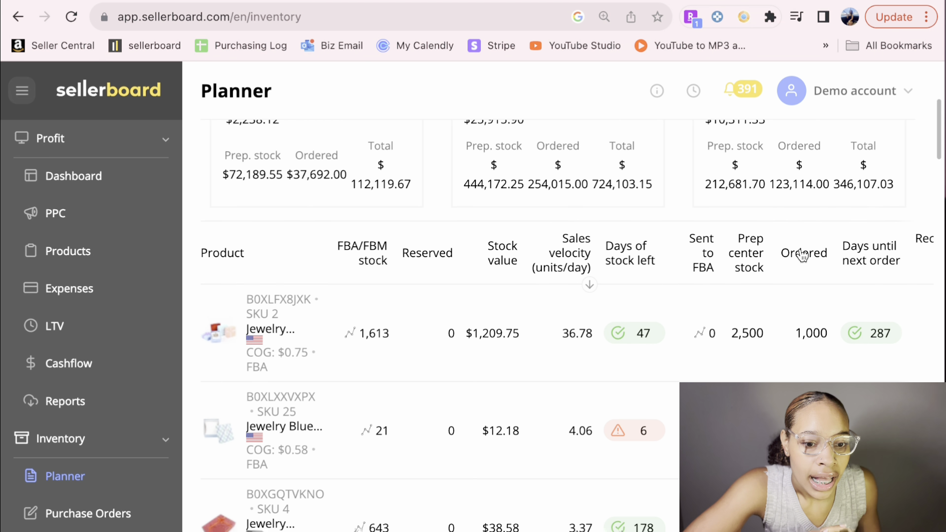
scroll(802, 254, "down", 3)
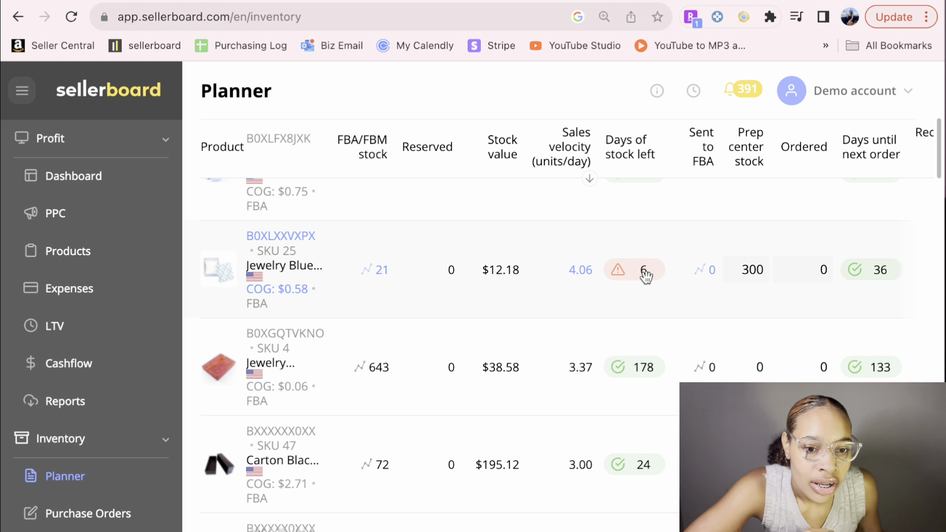
scroll(645, 276, "up", 2)
scroll(807, 344, "right", 5)
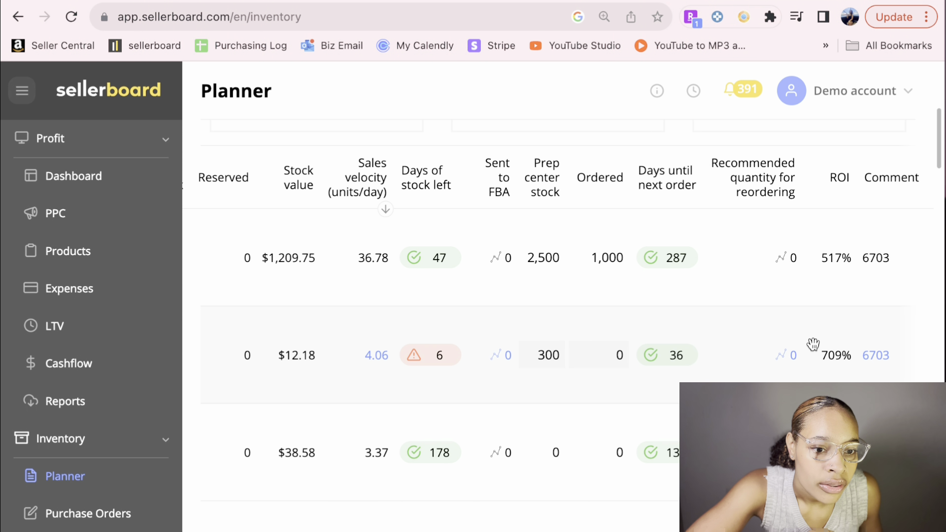
scroll(813, 343, "right", 3)
scroll(844, 344, "left", 4)
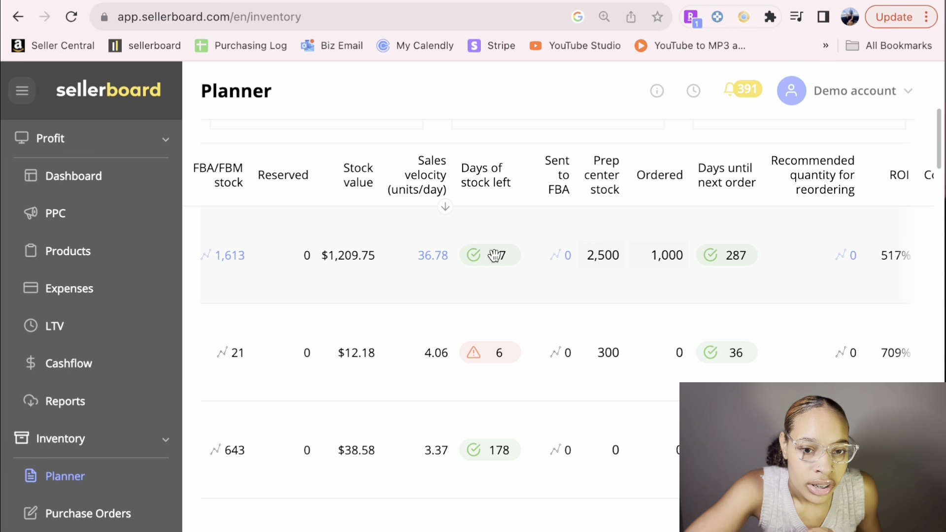
scroll(585, 281, "left", 3)
scroll(660, 441, "down", 4)
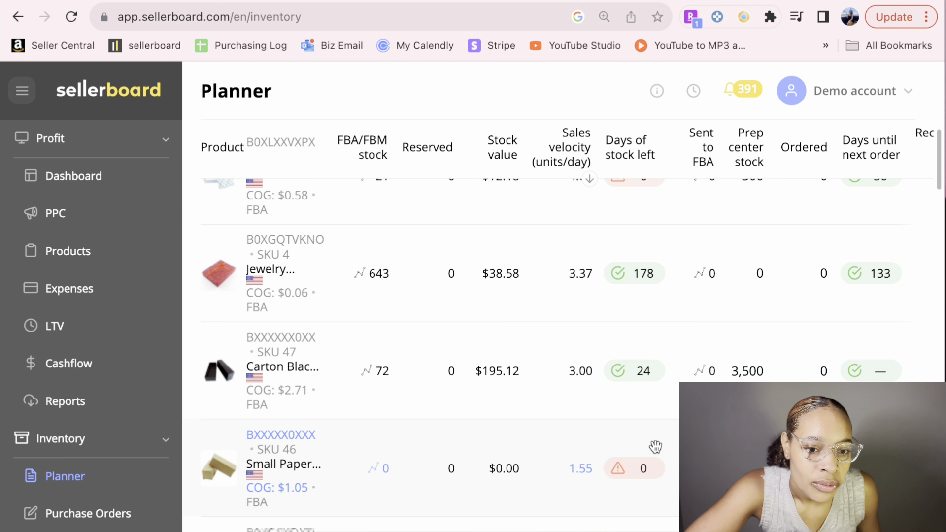
scroll(665, 433, "down", 3)
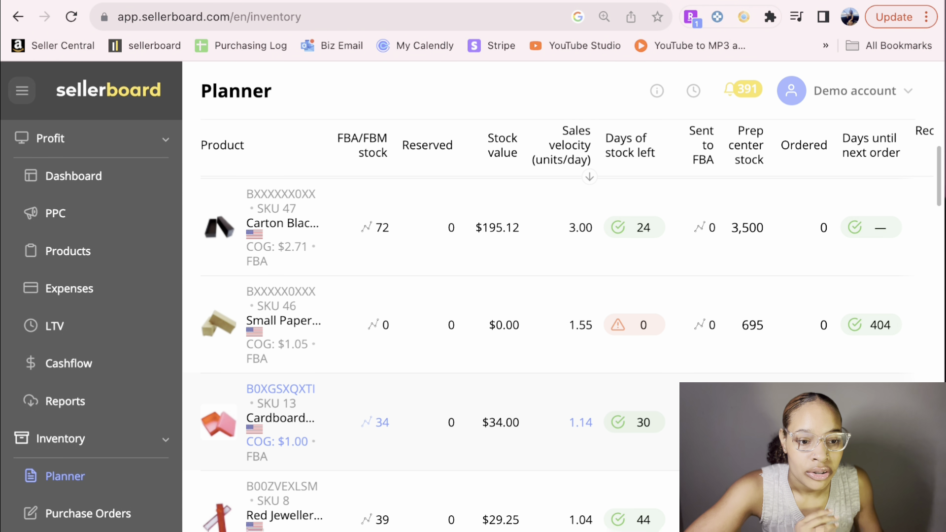
scroll(556, 330, "right", 2)
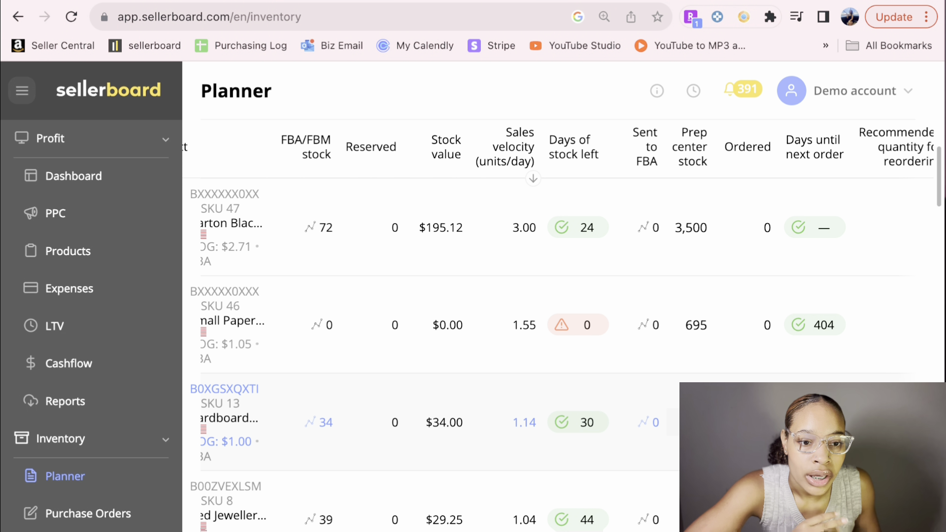
scroll(556, 330, "left", 2)
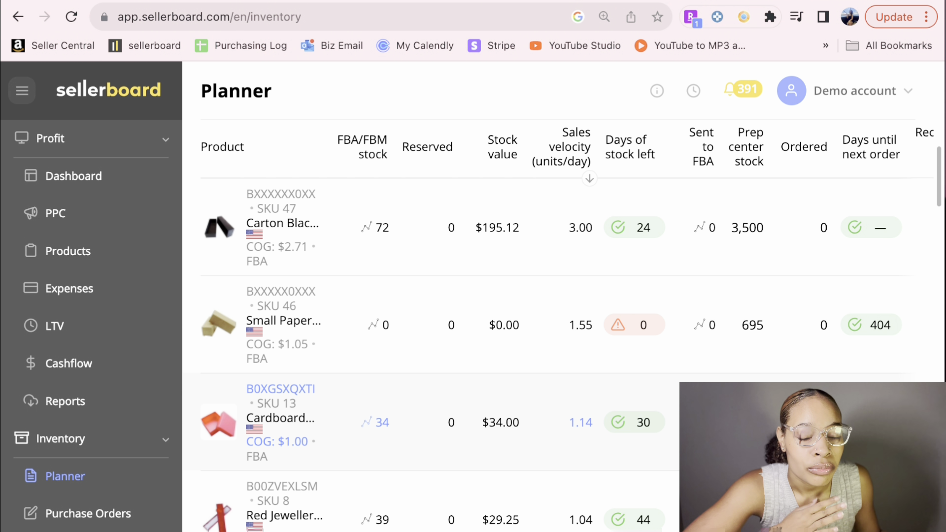
scroll(87, 381, "down", 3)
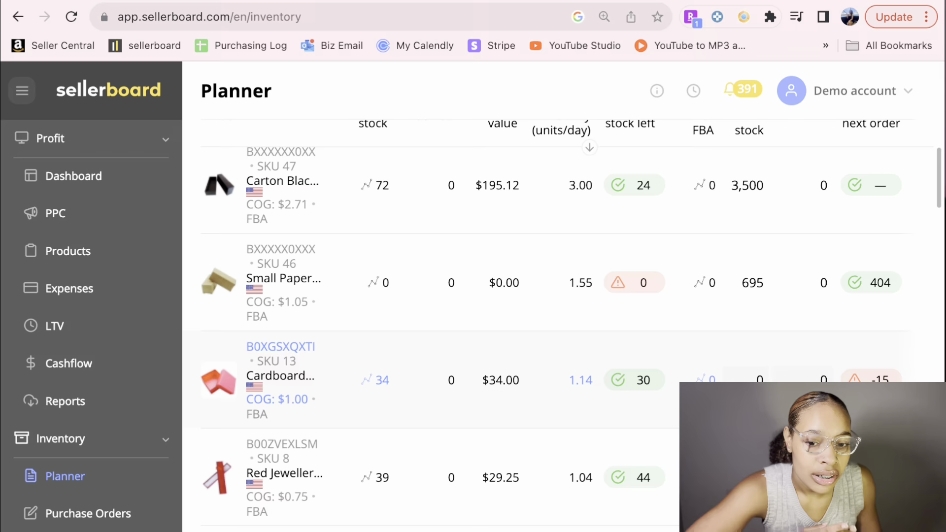
Open Purchase Orders and review the status summaries and the order columns through FBA shipments, Status and Actions.
left_click(86, 380)
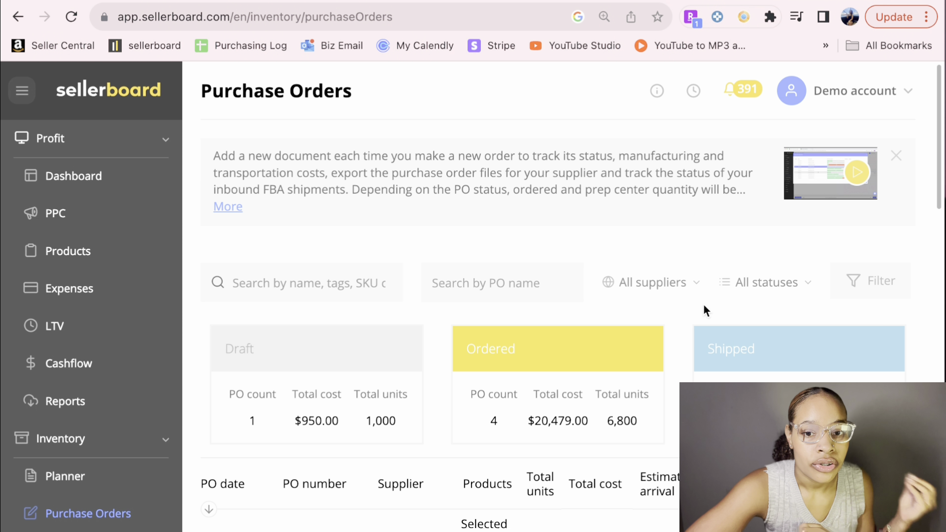
scroll(685, 314, "down", 5)
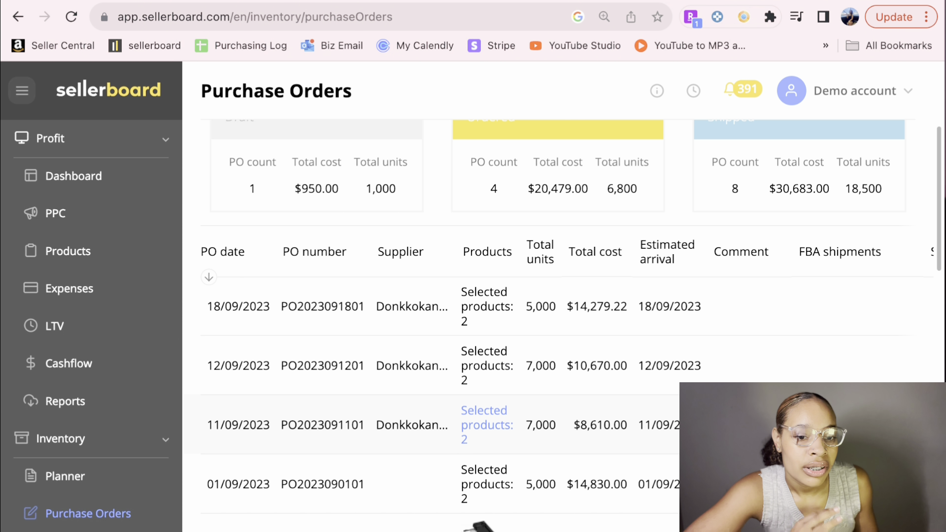
scroll(730, 270, "right", 5)
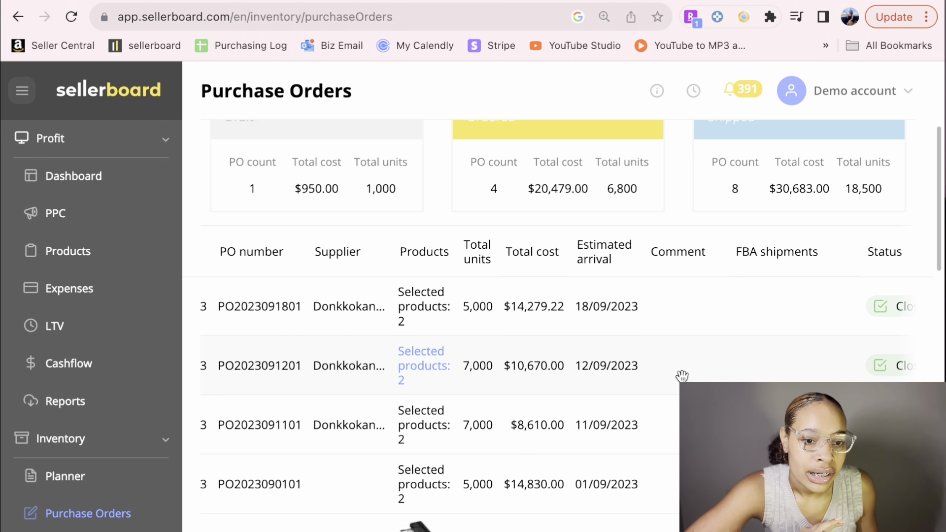
scroll(769, 350, "down", 1)
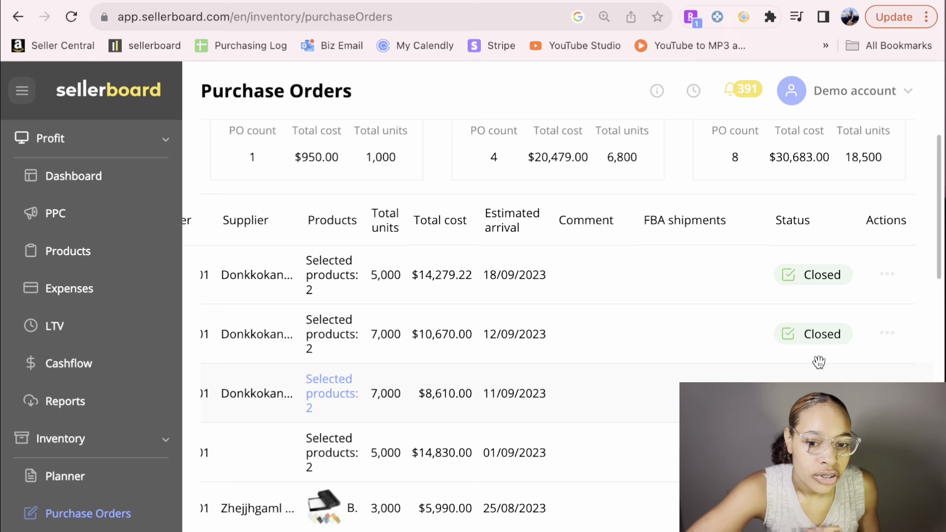
Look through the purchase order list from September 2023 back to August 2022, comparing suppliers, units, total costs and estimated arrivals.
scroll(823, 362, "down", 6)
scroll(833, 361, "down", 5)
scroll(837, 361, "up", 5)
scroll(739, 320, "left", 5)
scroll(610, 349, "down", 10)
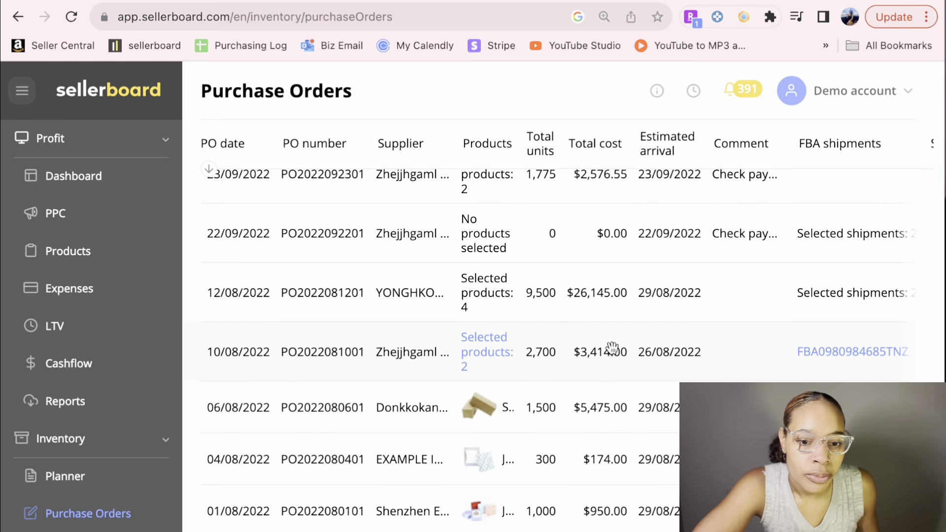
scroll(611, 347, "up", 10)
scroll(611, 348, "up", 15)
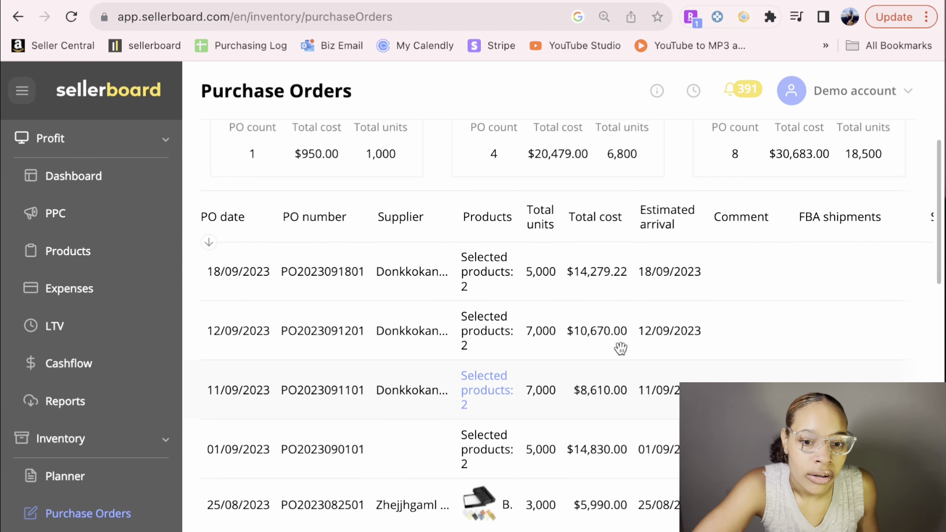
scroll(622, 346, "up", 2)
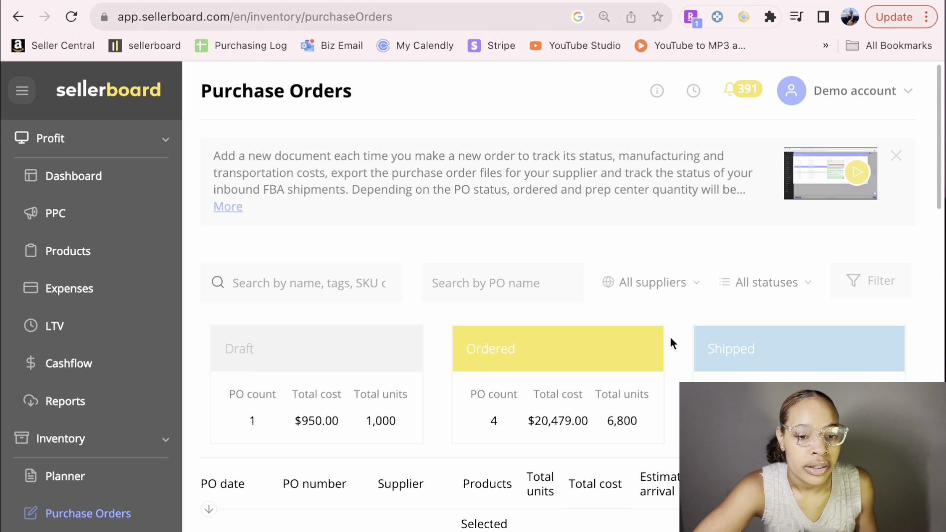
scroll(659, 345, "down", 5)
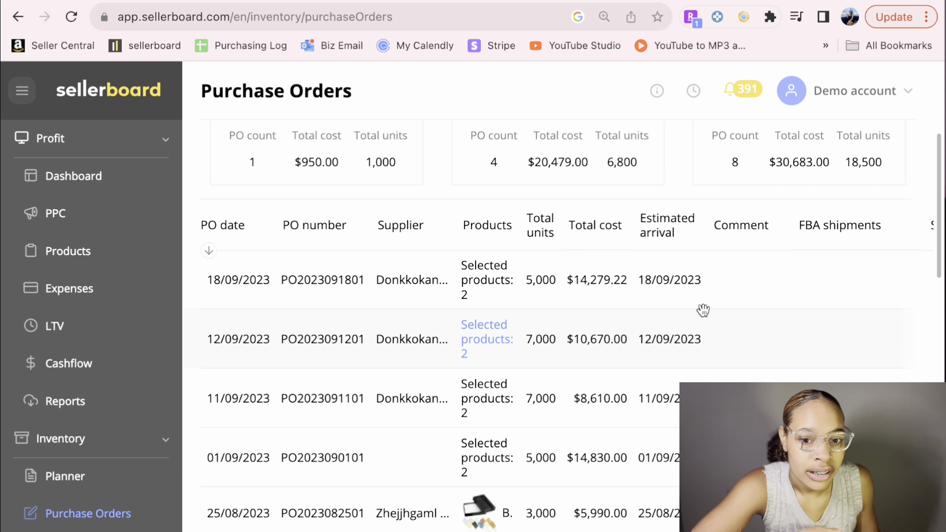
scroll(690, 295, "down", 3)
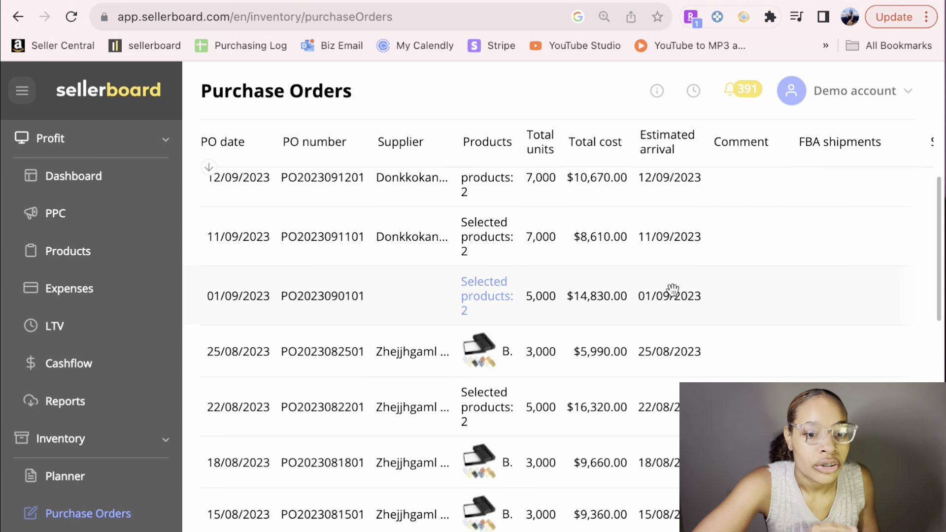
scroll(595, 327, "down", 6)
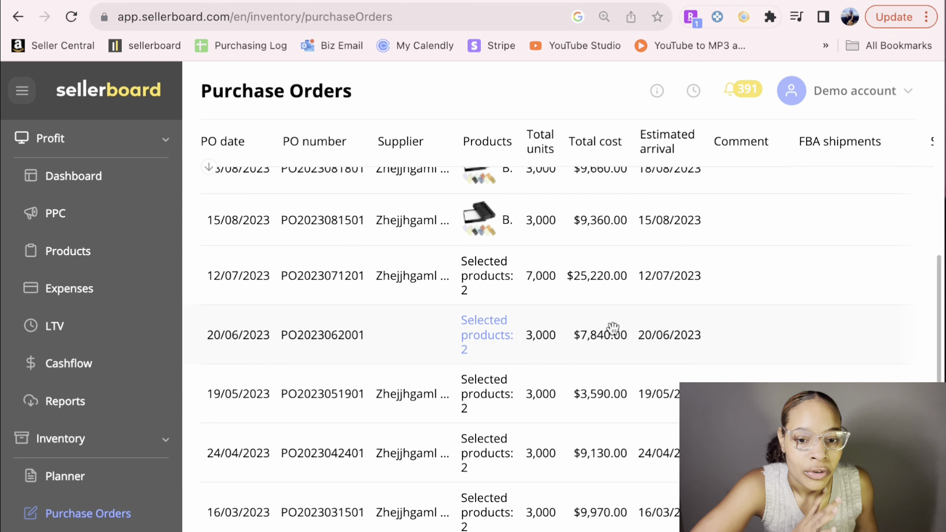
Open FBA Shipments and review the inbound shipments' percentage of units received, products, status and linked purchase orders.
scroll(738, 345, "up", 7)
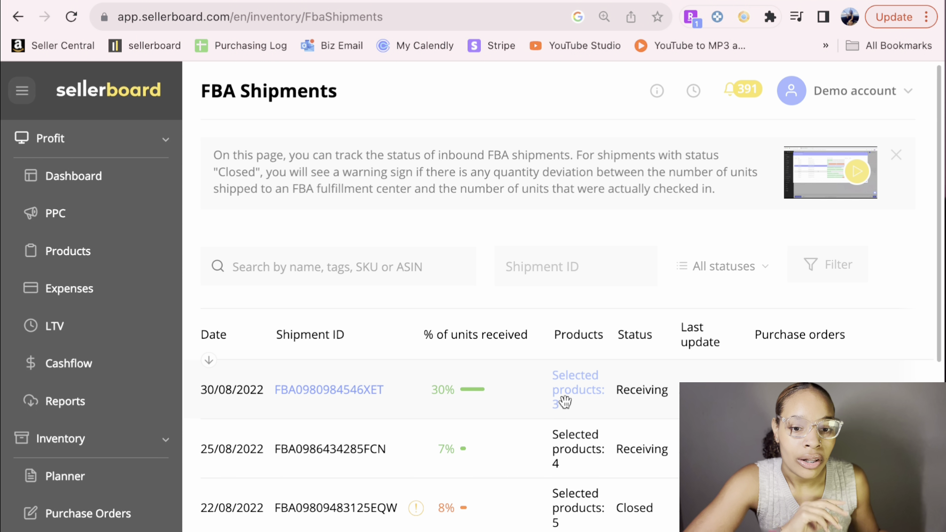
scroll(562, 399, "down", 3)
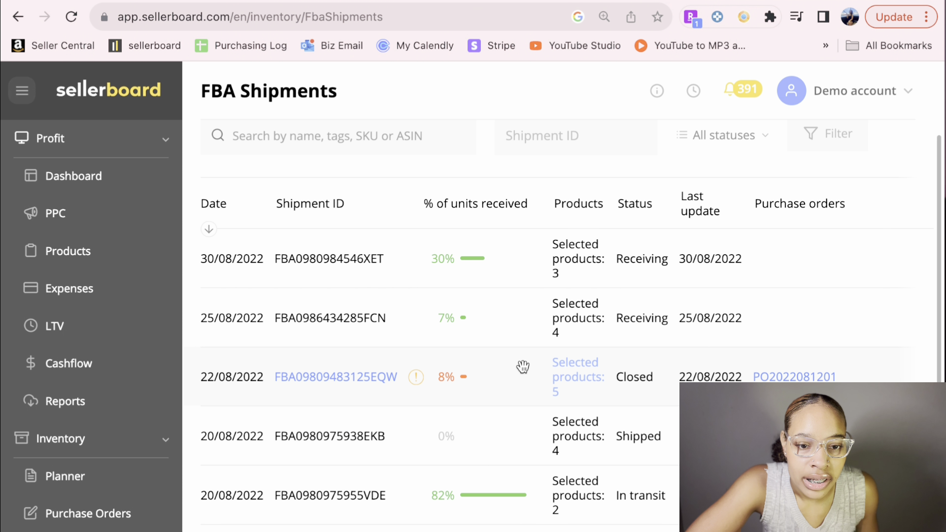
scroll(518, 379, "down", 4)
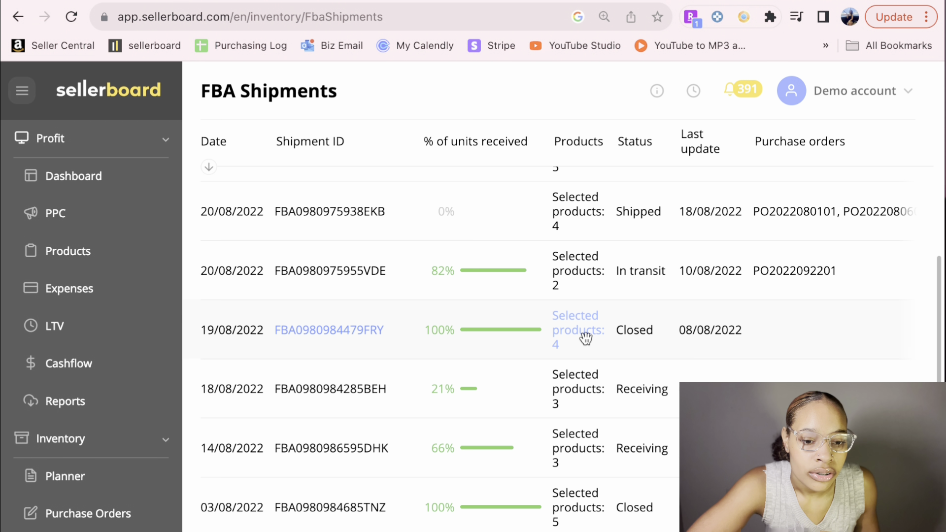
scroll(583, 338, "down", 2)
scroll(423, 355, "up", 6)
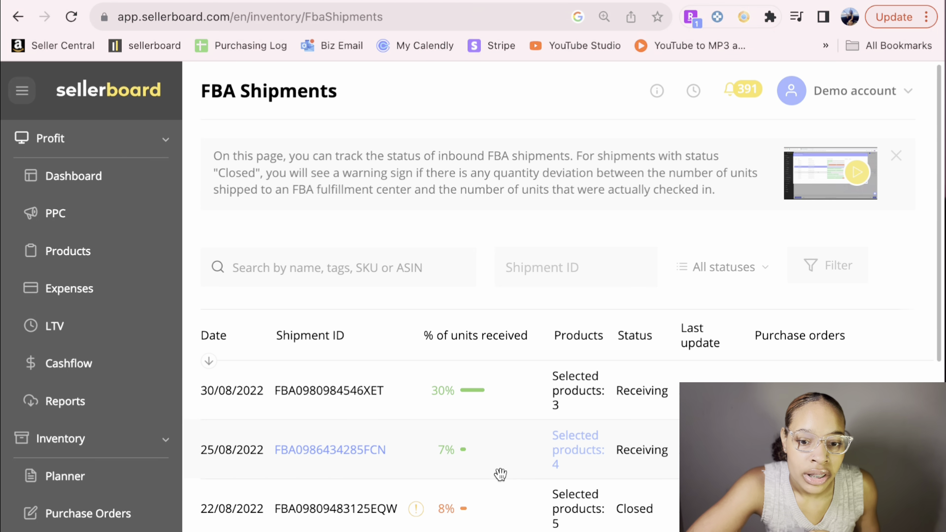
scroll(580, 434, "down", 4)
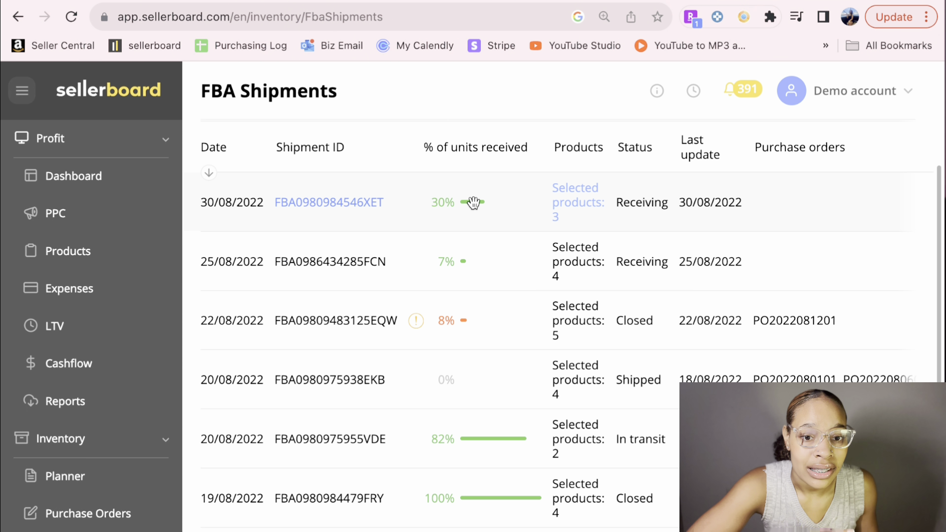
scroll(603, 338, "right", 2)
scroll(605, 332, "left", 2)
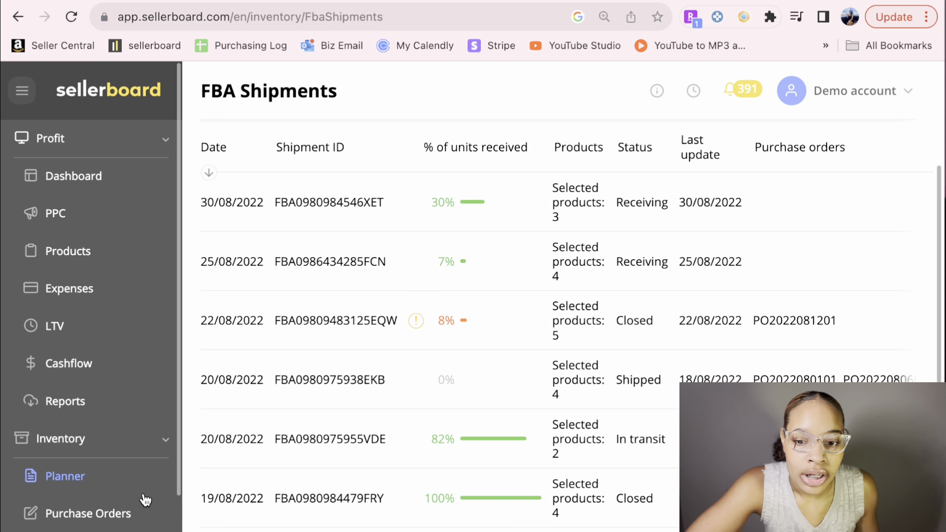
Open the Suppliers section and review the supplier list with its currency, contact and website columns.
scroll(148, 497, "down", 3)
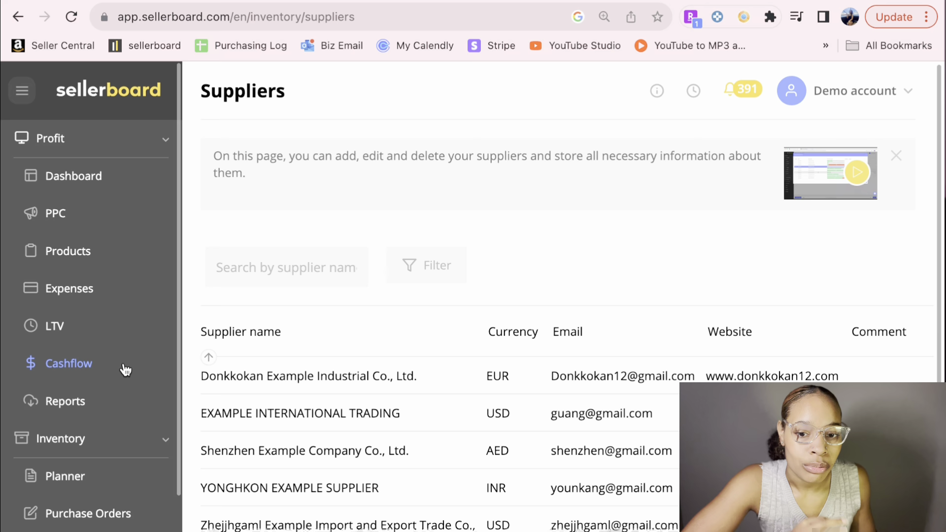
Open the Autoresponder's Campaigns list and open the settings of the Demo Camp 1 campaign.
scroll(126, 370, "down", 3)
left_click(102, 456)
scroll(114, 448, "down", 2)
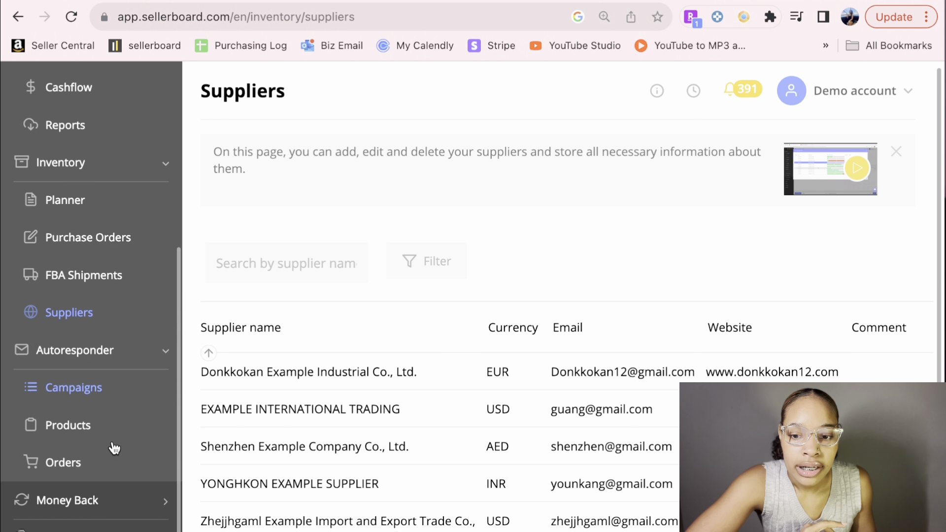
left_click(96, 386)
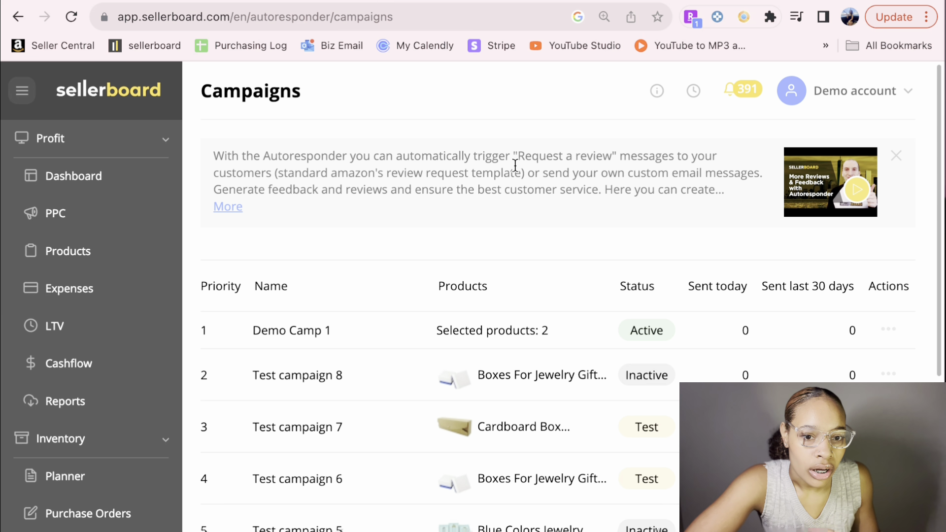
left_click(554, 242)
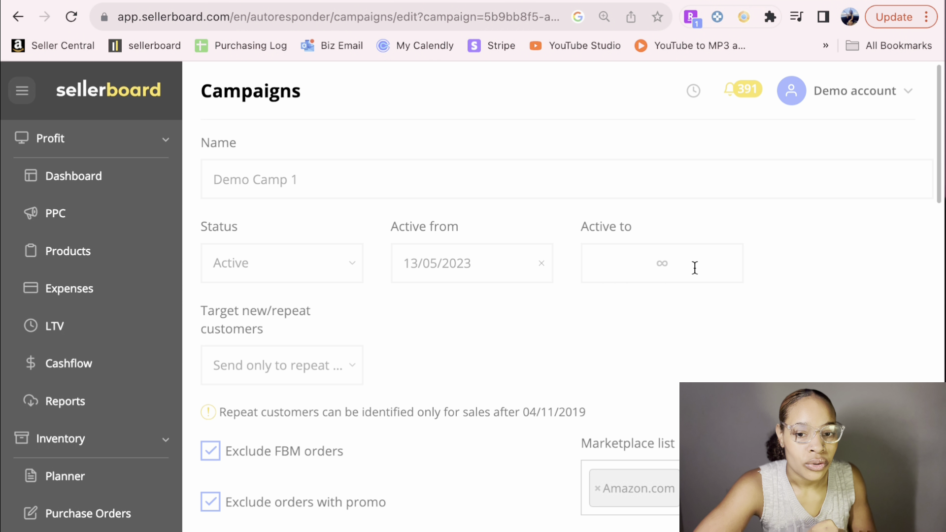
Check the target customer options for the Demo Camp 1 campaign, keeping it sent only to repeat customers.
scroll(526, 377, "down", 5)
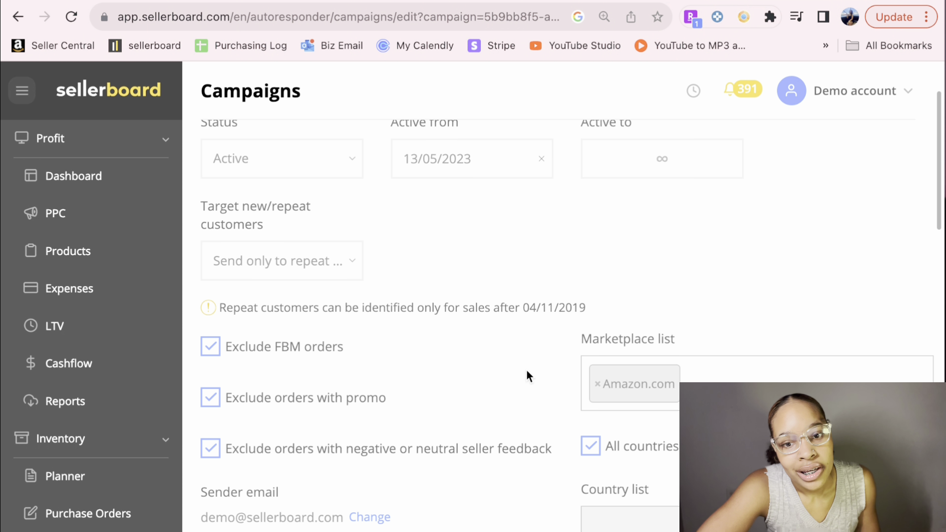
left_click(308, 209)
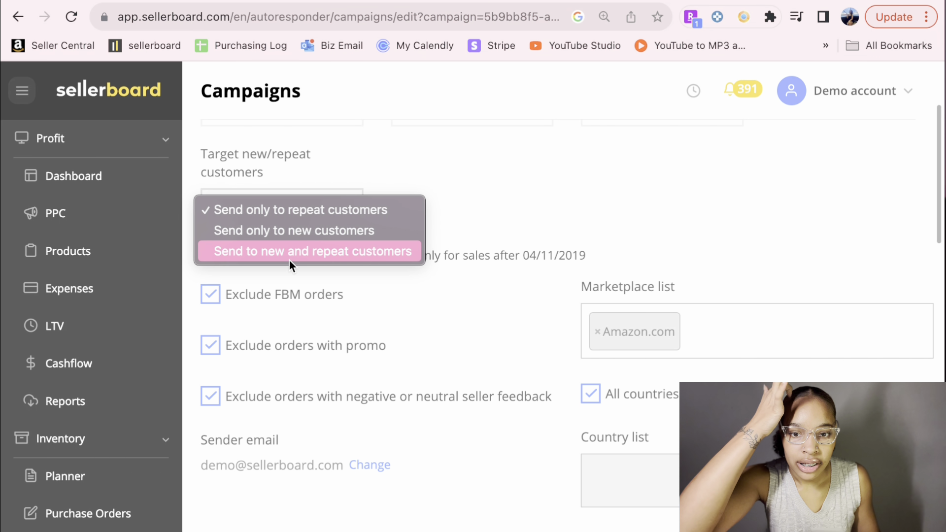
left_click(630, 198)
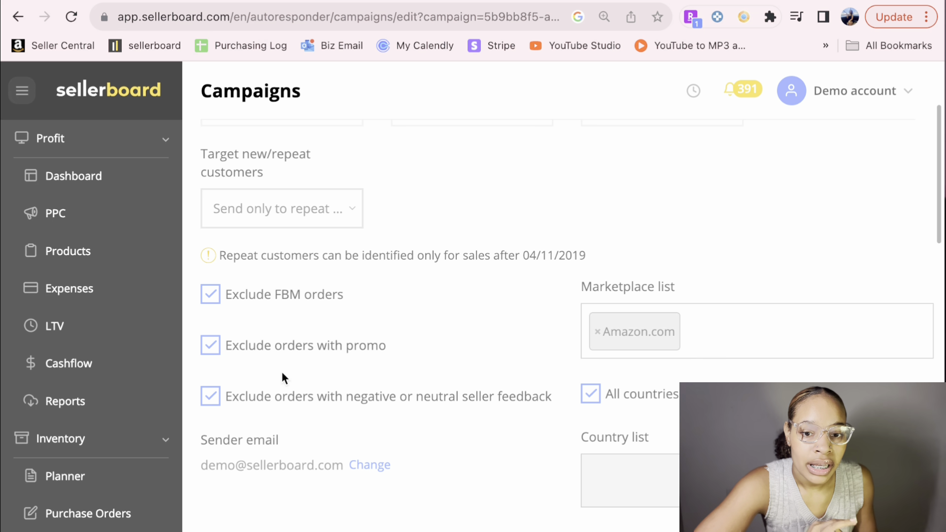
Apply the campaign to all products and set its email to send 5 days after the delivery date.
scroll(396, 335, "down", 5)
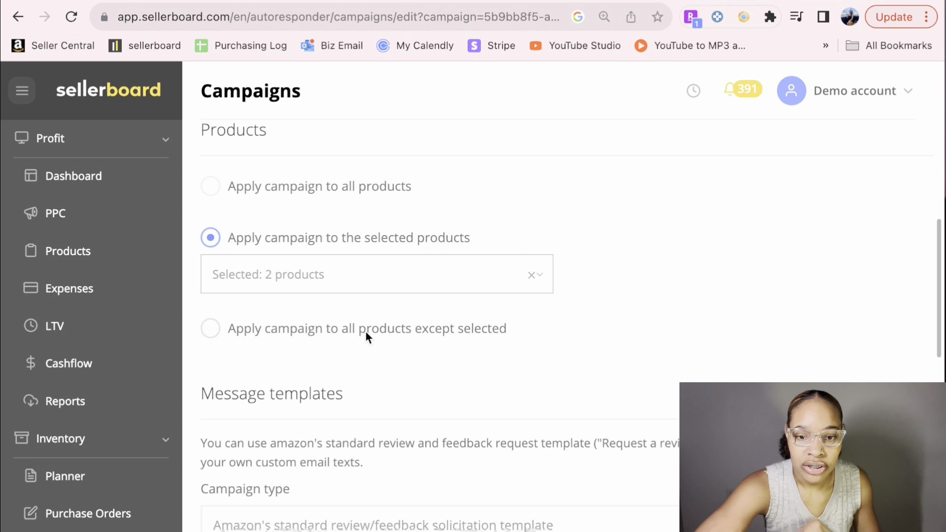
left_click(216, 194)
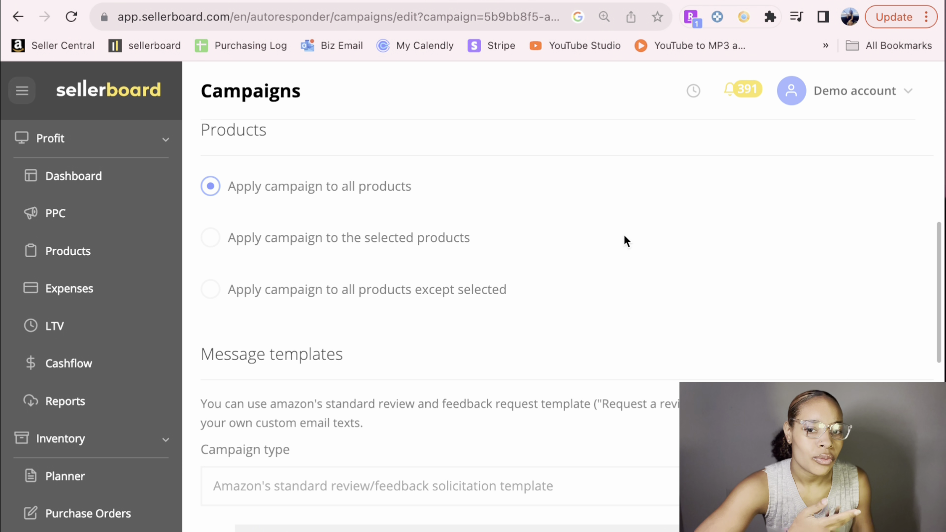
scroll(623, 238, "down", 6)
scroll(617, 233, "down", 6)
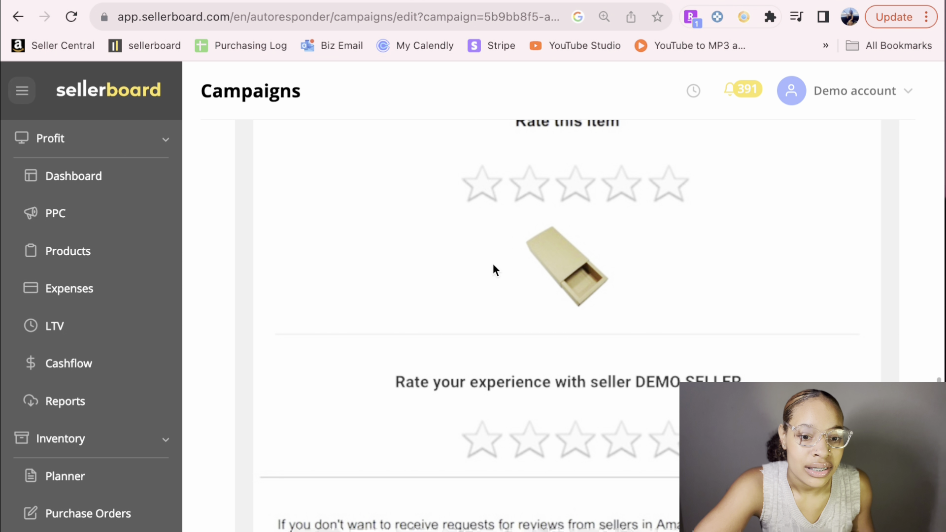
scroll(544, 291, "down", 6)
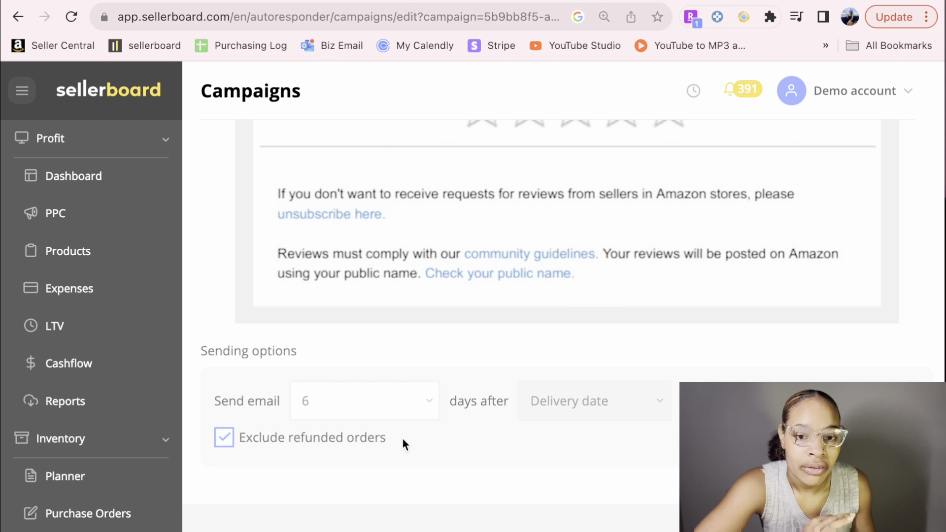
left_click(404, 400)
Review Amazon's standard review/feedback solicitation template, including its item rating, seller rating and unsubscribe sections.
scroll(501, 477, "up", 12)
scroll(548, 526, "up", 2)
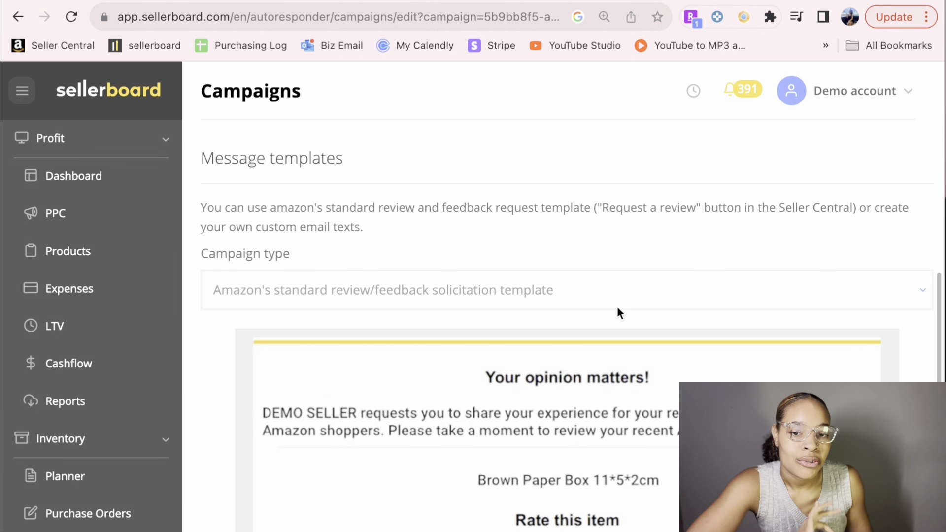
scroll(619, 303, "up", 1)
scroll(620, 302, "down", 2)
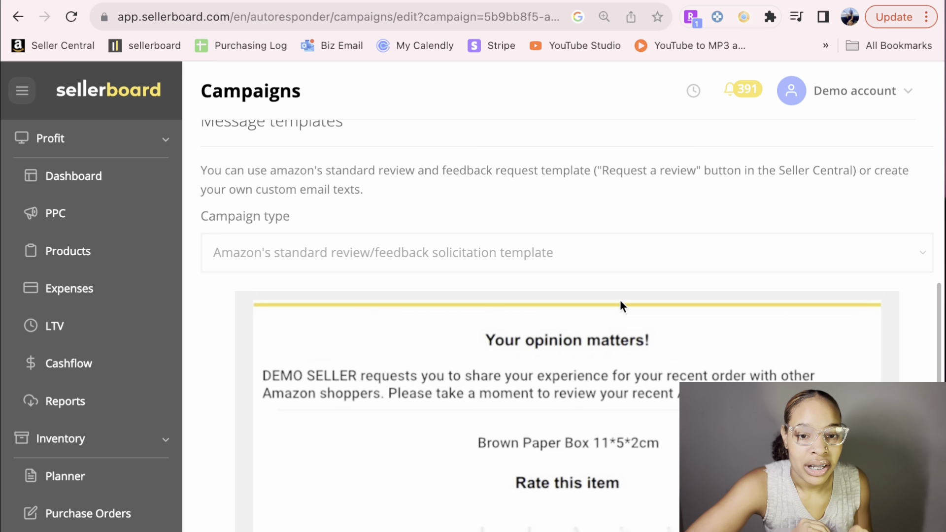
scroll(594, 294, "down", 3)
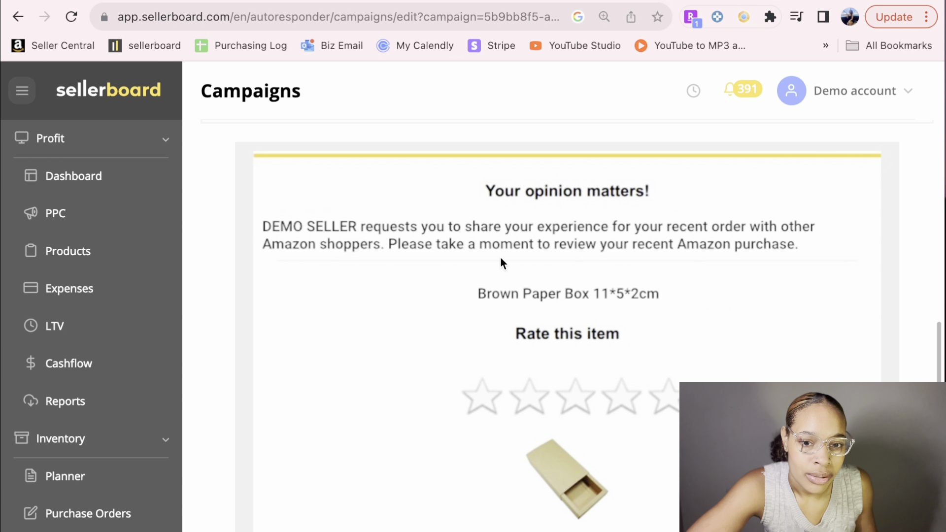
scroll(617, 257, "down", 1)
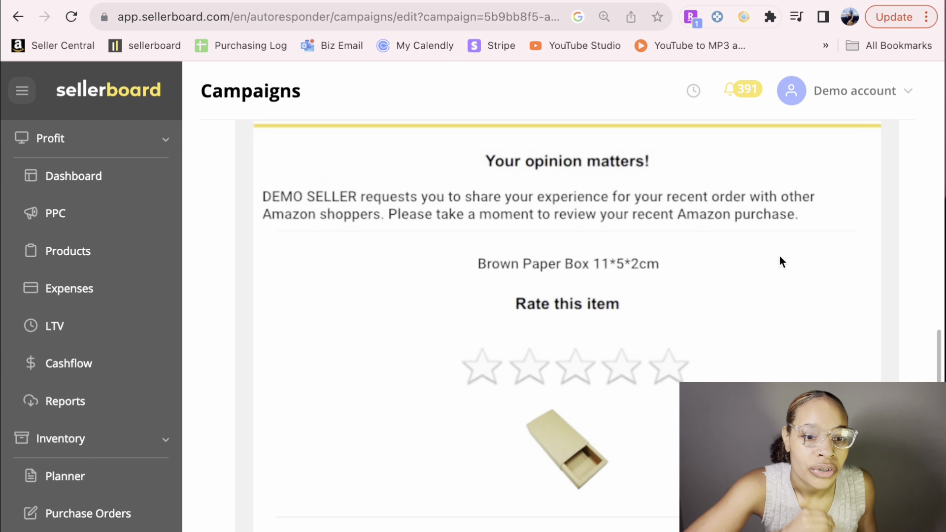
scroll(779, 256, "down", 2)
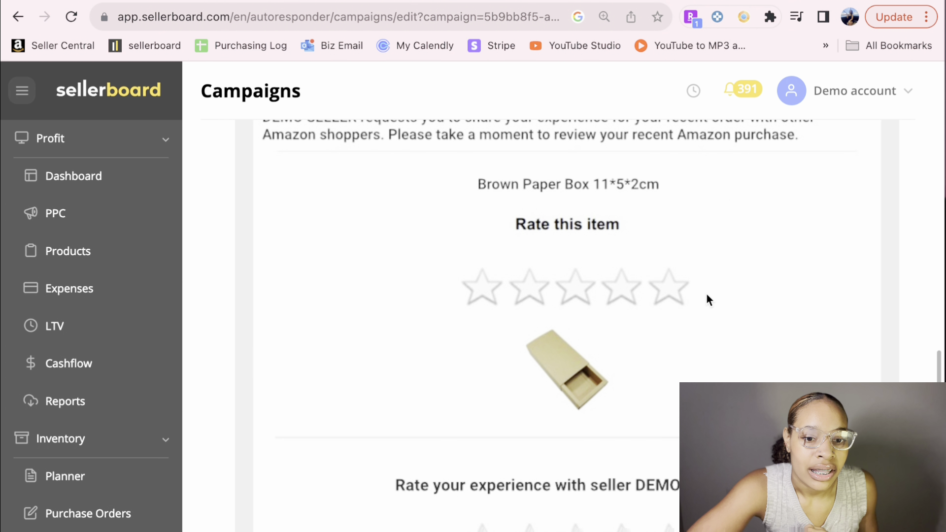
scroll(704, 266, "down", 5)
scroll(701, 329, "down", 3)
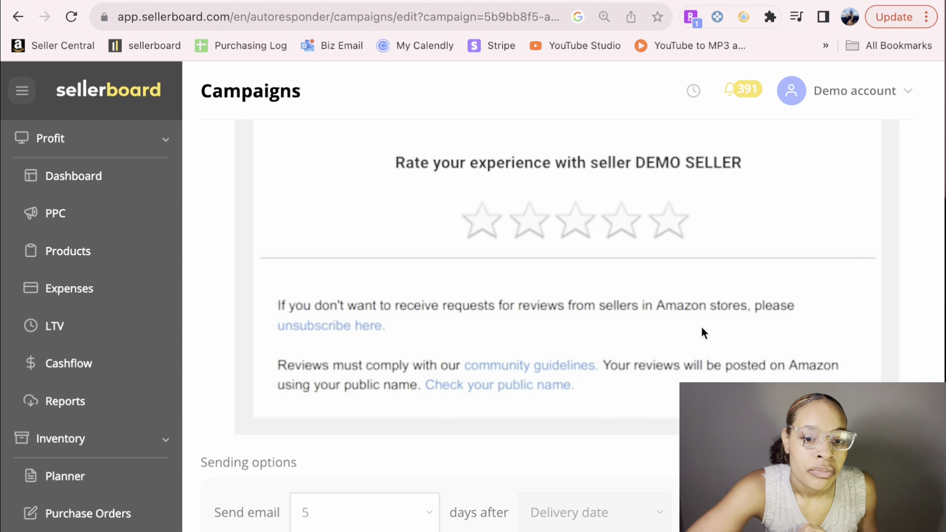
scroll(702, 333, "up", 1)
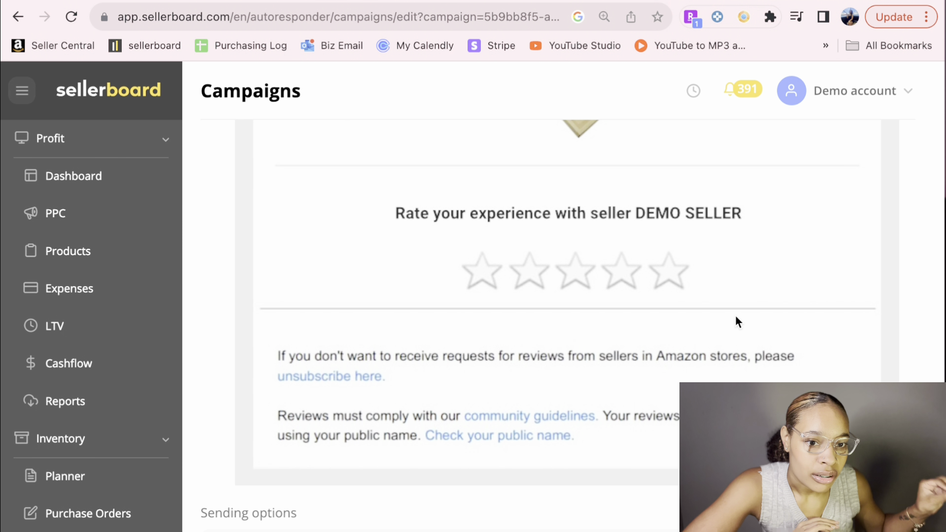
scroll(768, 275, "up", 5)
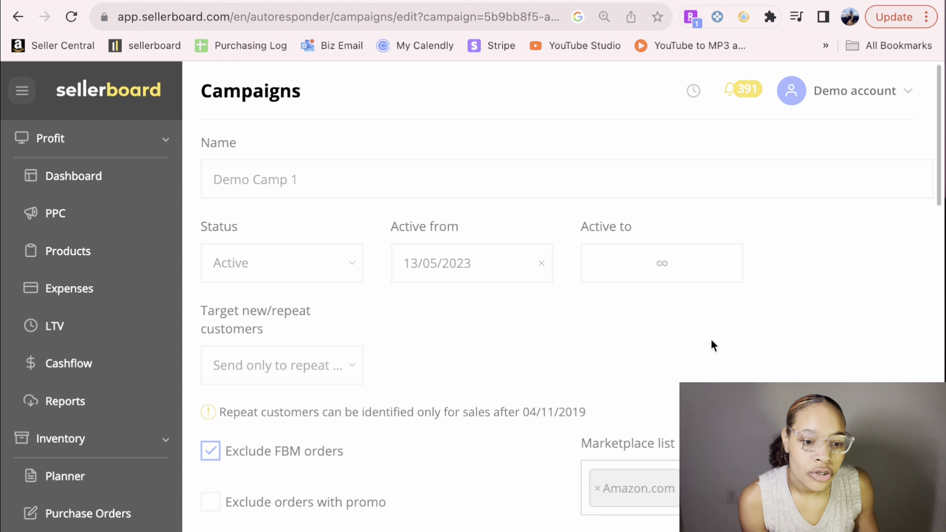
Open the Autoresponder's Orders list and review its date, product, campaign, status, last sent date and blacklist columns.
scroll(711, 338, "down", 5)
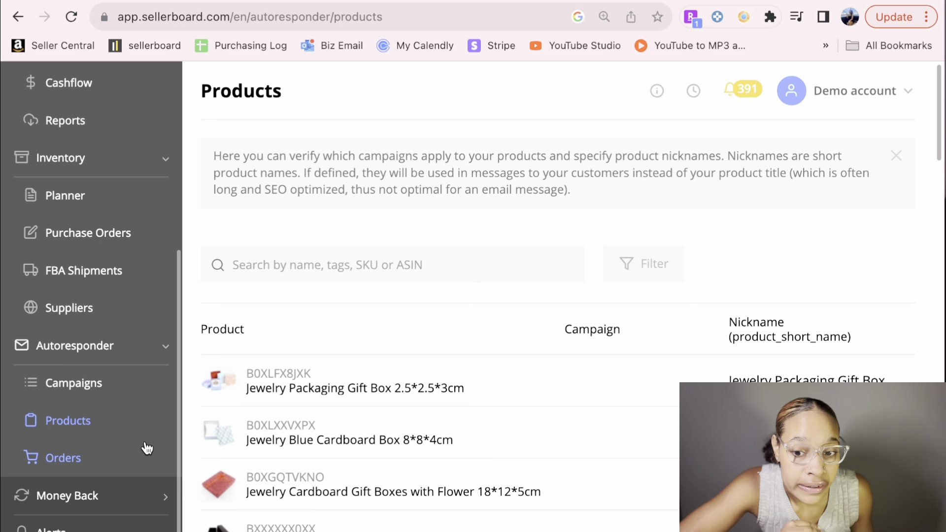
left_click(87, 461)
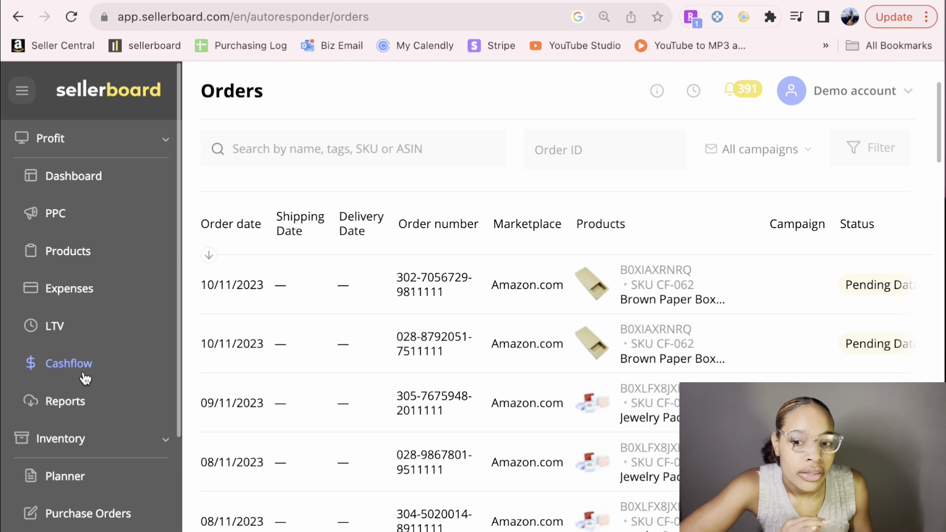
scroll(64, 379, "down", 5)
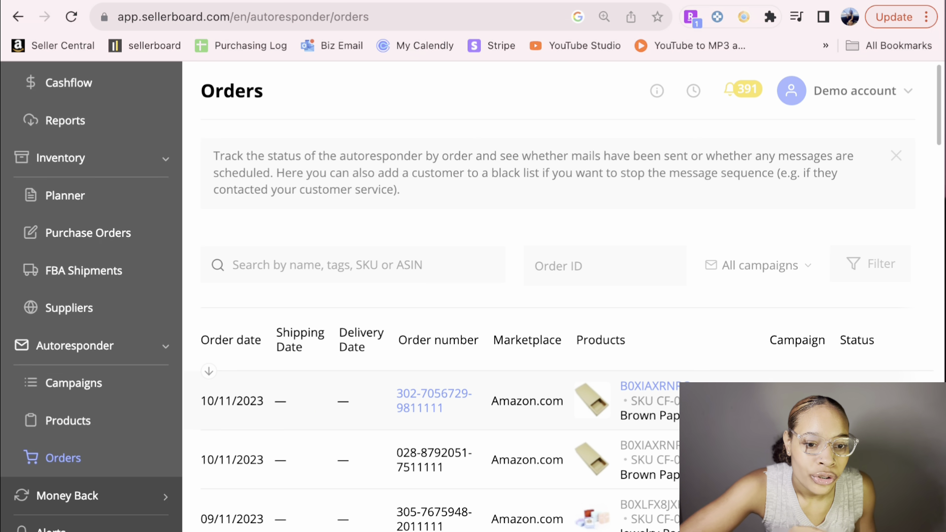
scroll(557, 429, "right", 5)
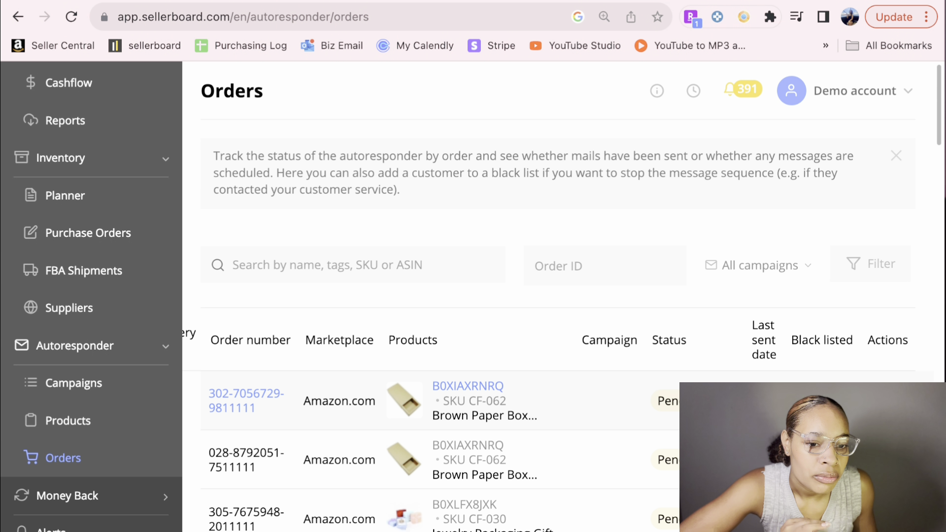
scroll(557, 429, "left", 5)
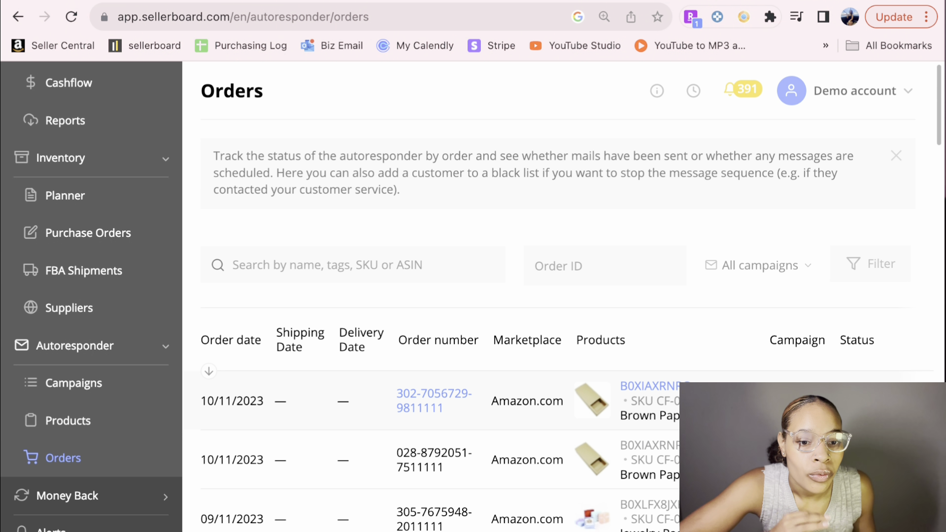
scroll(557, 404, "down", 3)
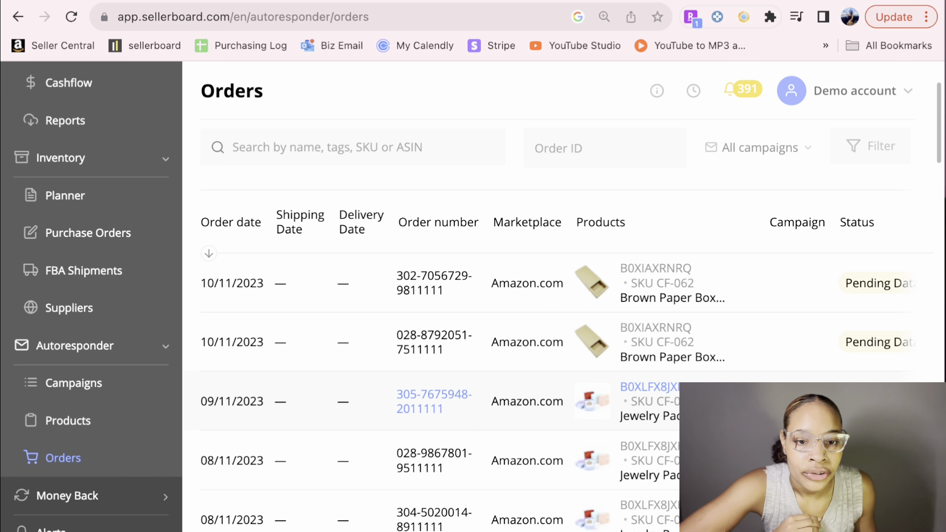
Open the Lost & Damaged report under Money Back and read the estimated reimbursement and how the report works.
left_click(117, 503)
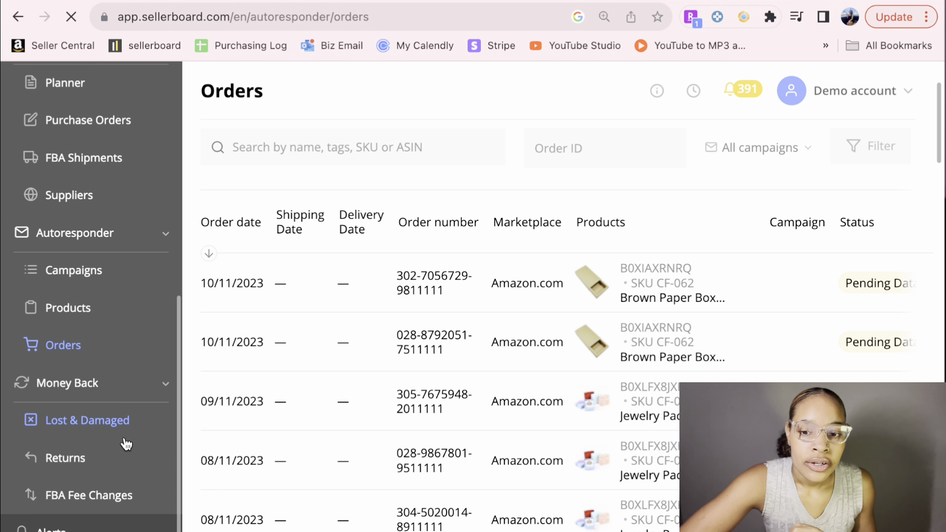
left_click(118, 421)
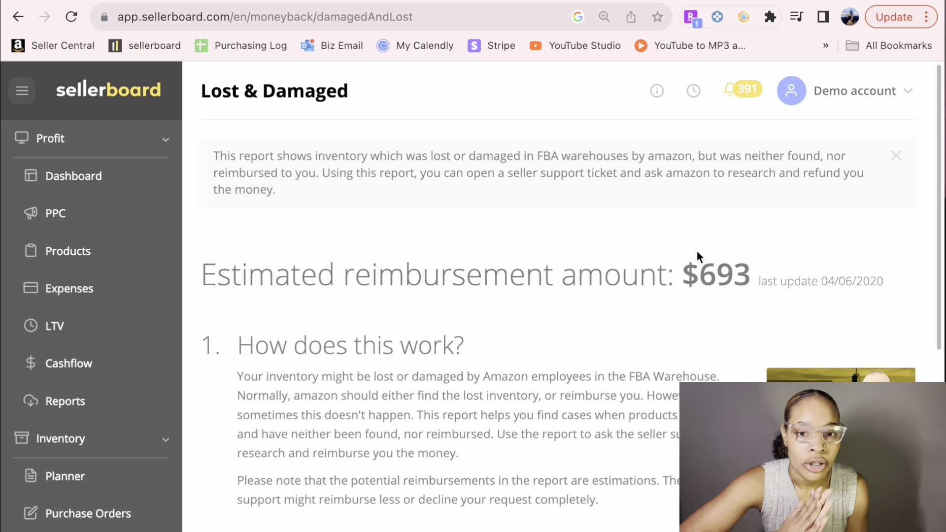
scroll(640, 261, "down", 3)
scroll(586, 275, "up", 2)
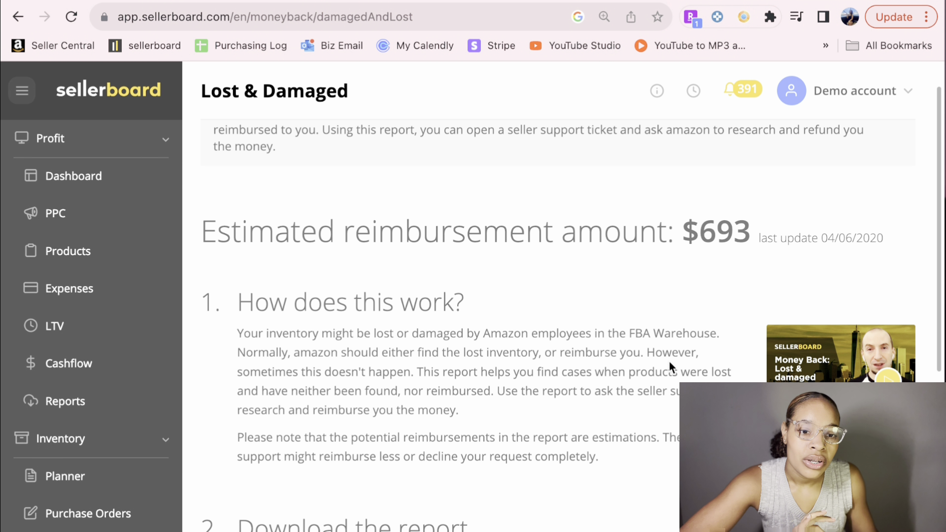
scroll(665, 362, "up", 1)
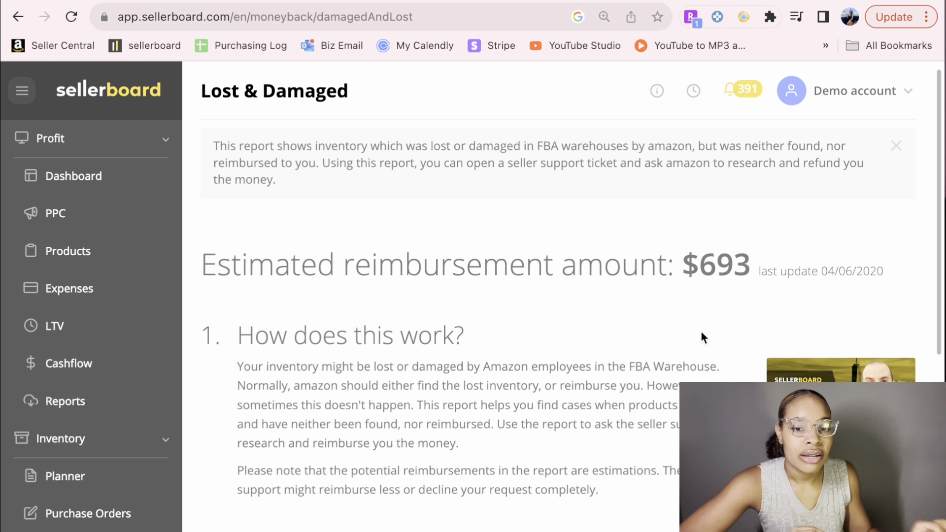
scroll(606, 367, "down", 4)
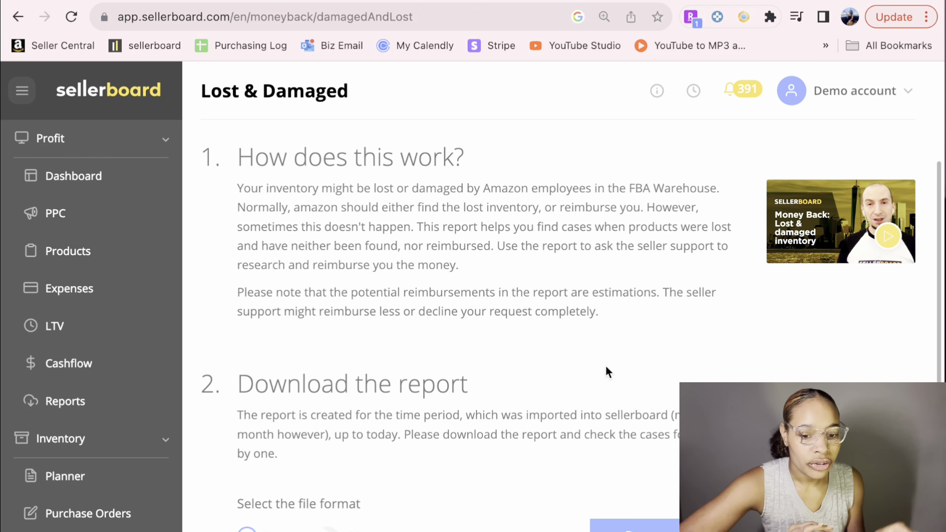
Examine the Lost & Damaged report's download format options and the instructions for contacting seller support.
scroll(606, 370, "down", 6)
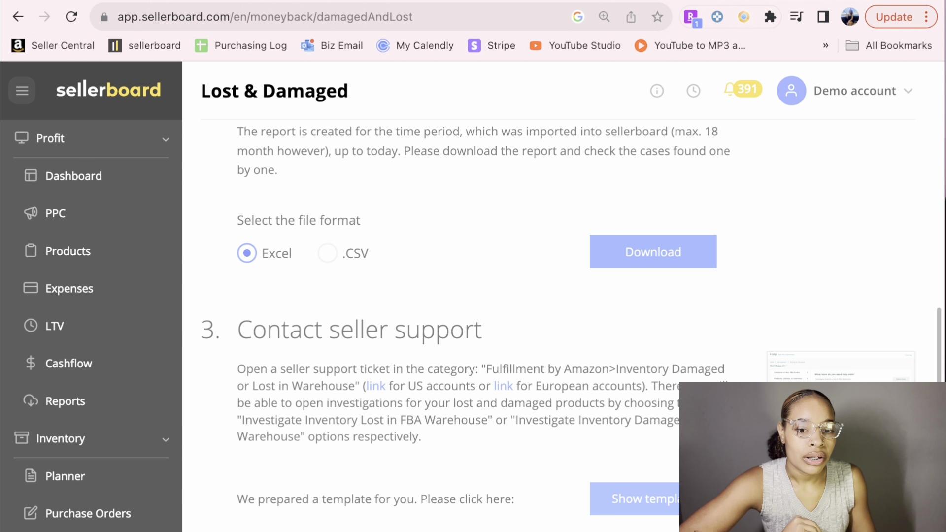
scroll(571, 431, "up", 10)
scroll(571, 430, "down", 10)
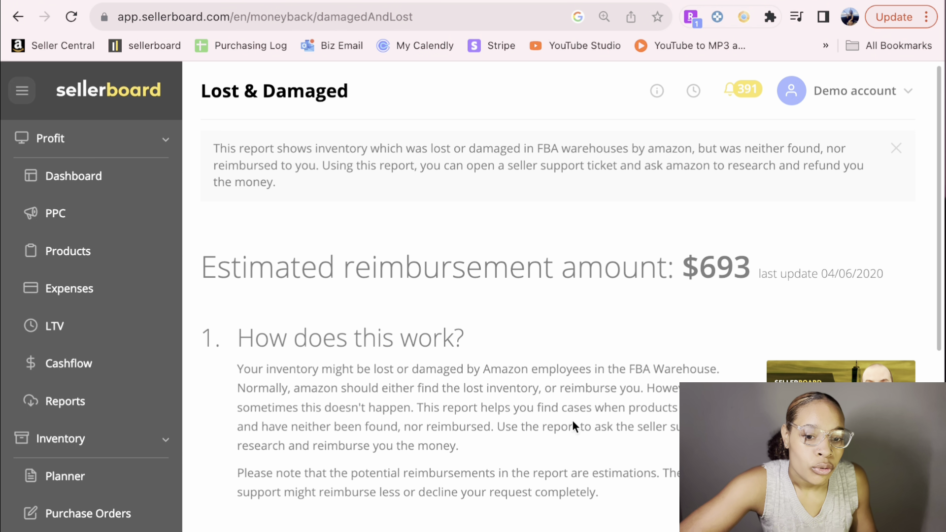
scroll(567, 422, "up", 3)
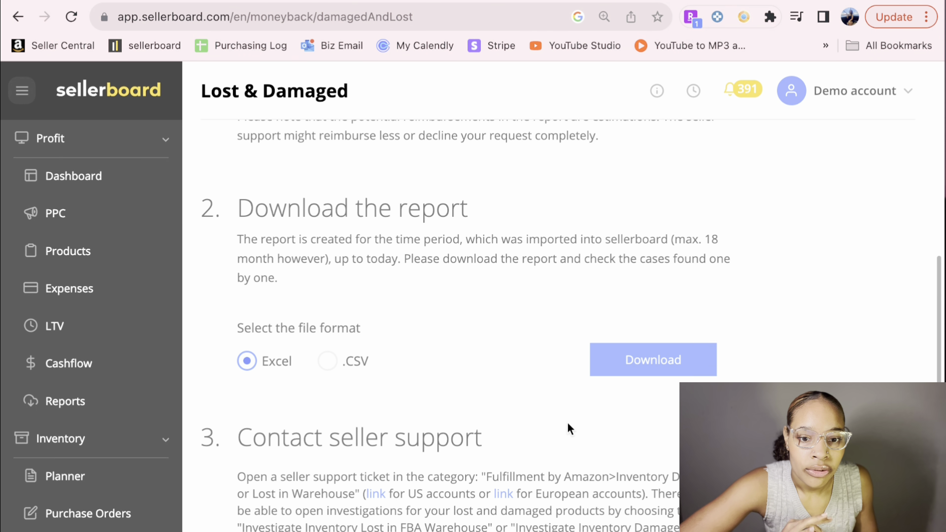
scroll(566, 423, "down", 2)
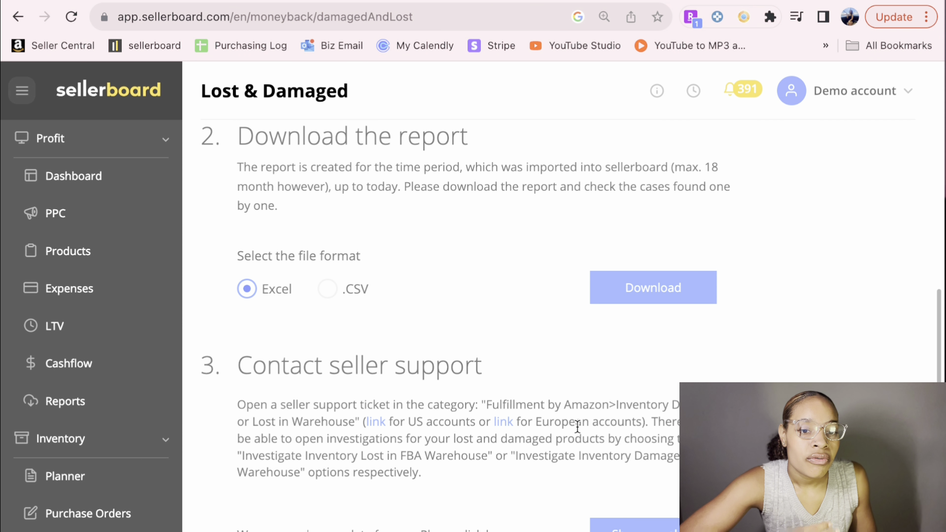
scroll(577, 425, "up", 5)
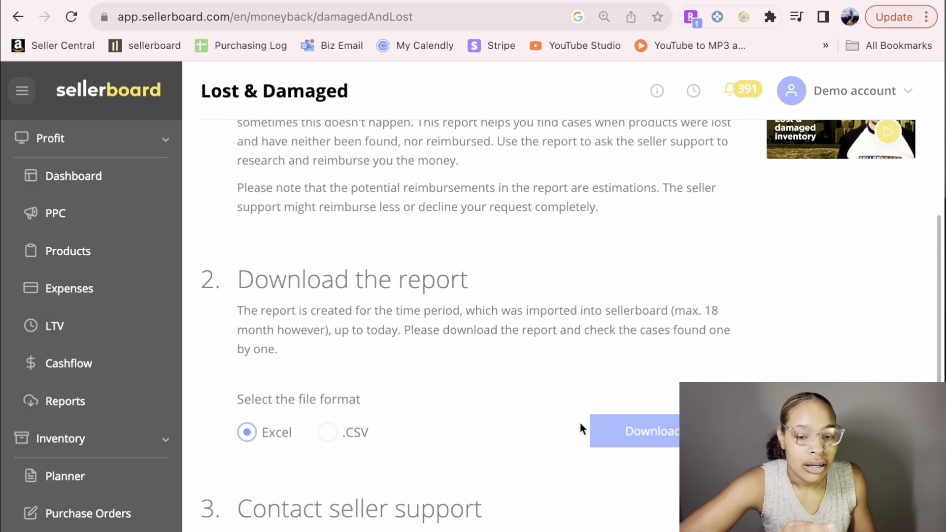
scroll(578, 421, "down", 5)
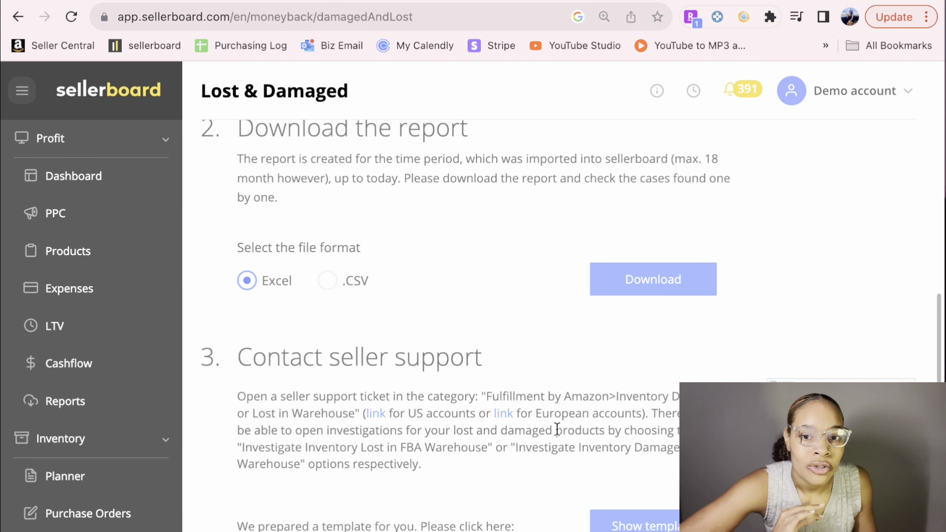
scroll(560, 427, "down", 2)
scroll(560, 427, "up", 6)
Open the Returns report under Money Back and read how it identifies refunded orders that were never returned or reimbursed.
scroll(69, 443, "down", 8)
left_click(69, 456)
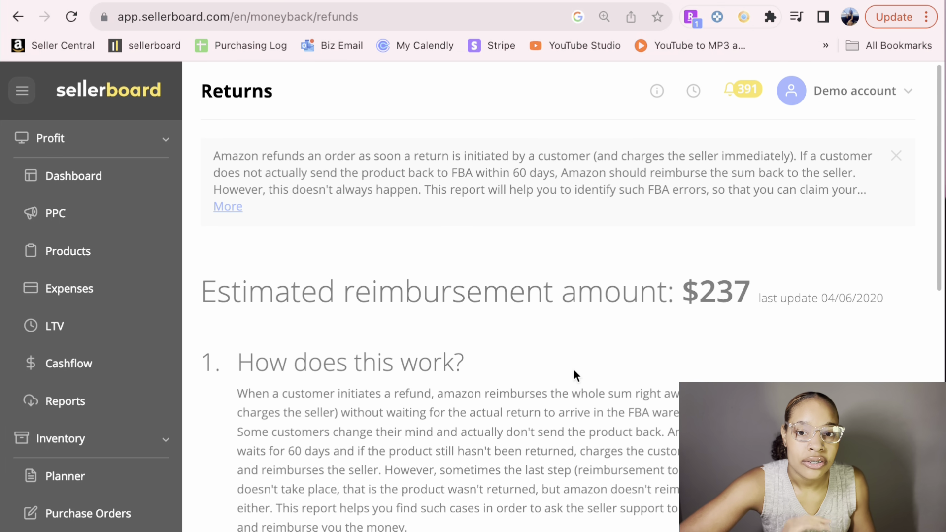
scroll(573, 370, "down", 2)
scroll(597, 300, "up", 2)
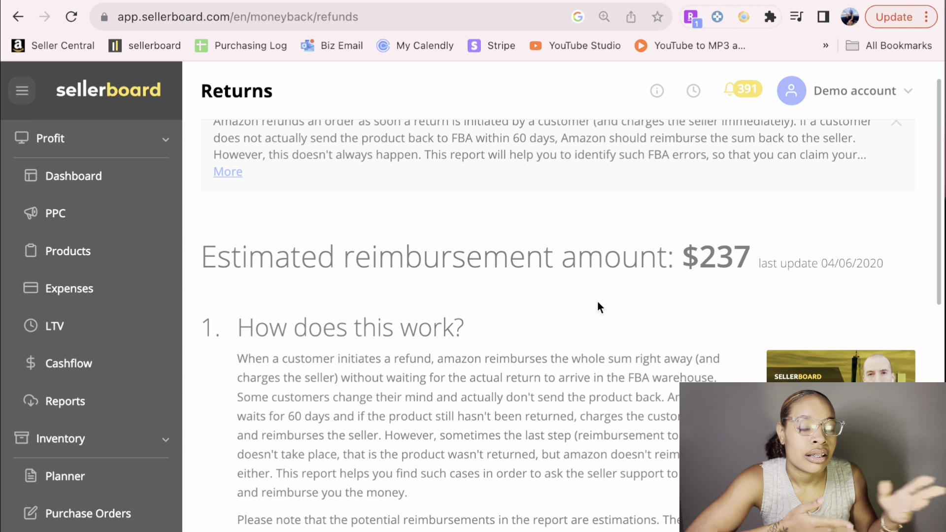
scroll(598, 302, "down", 3)
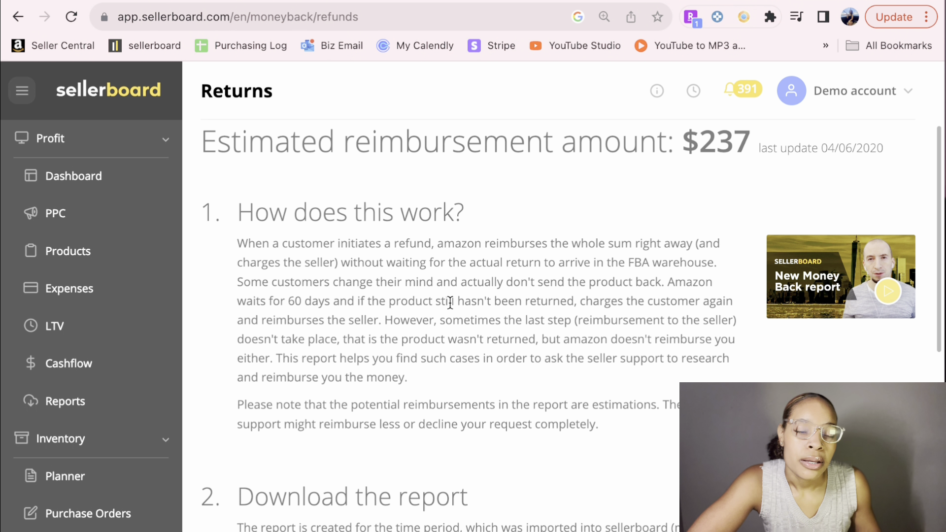
Examine the Returns report's estimated reimbursement, start date and file format options, and the instructions for contacting seller support.
scroll(556, 275, "up", 3)
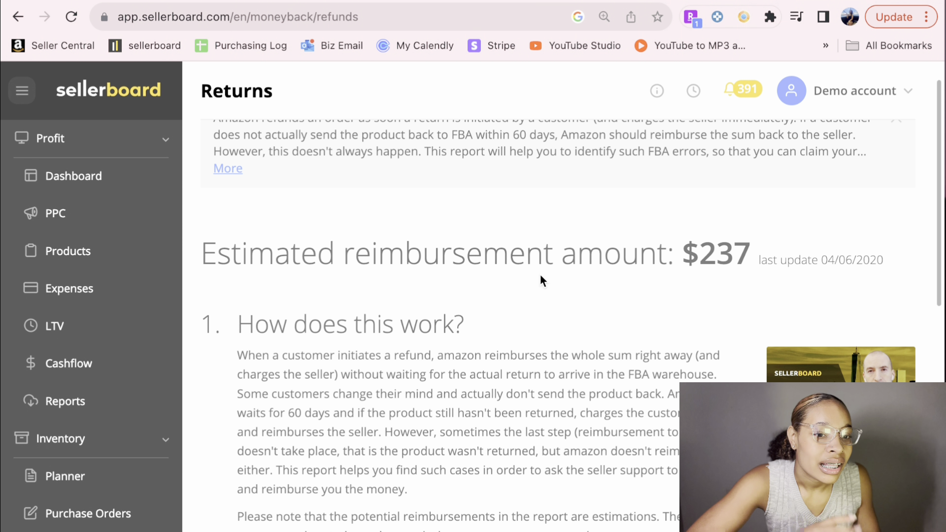
scroll(690, 264, "down", 3)
scroll(706, 259, "up", 4)
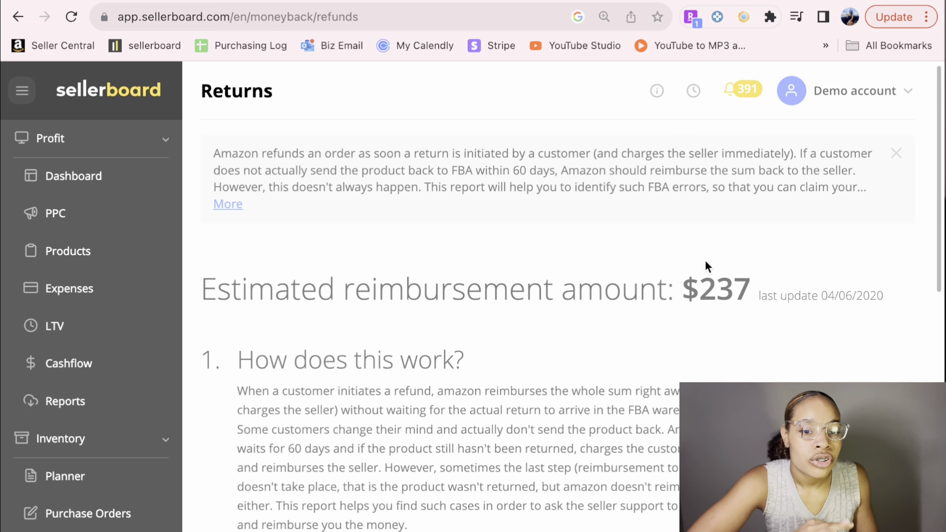
scroll(555, 270, "down", 3)
scroll(567, 271, "down", 7)
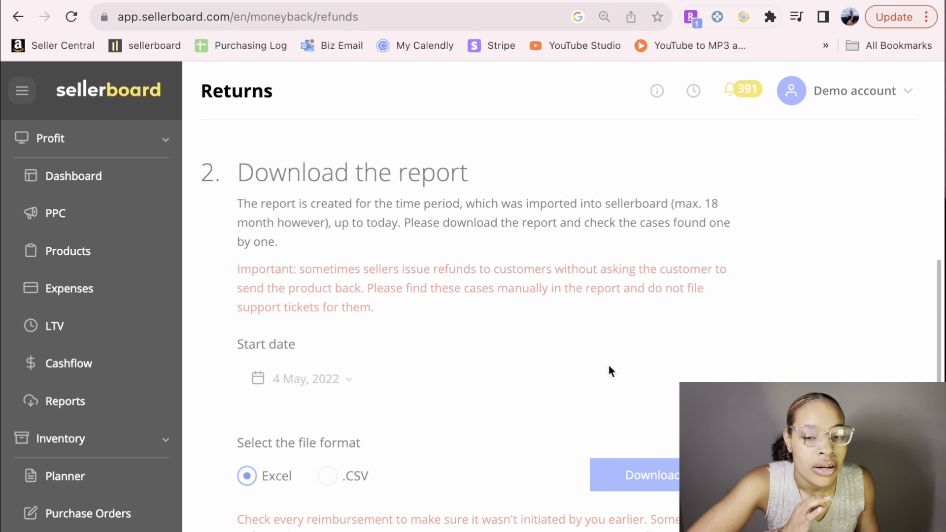
scroll(608, 367, "down", 5)
scroll(645, 372, "down", 2)
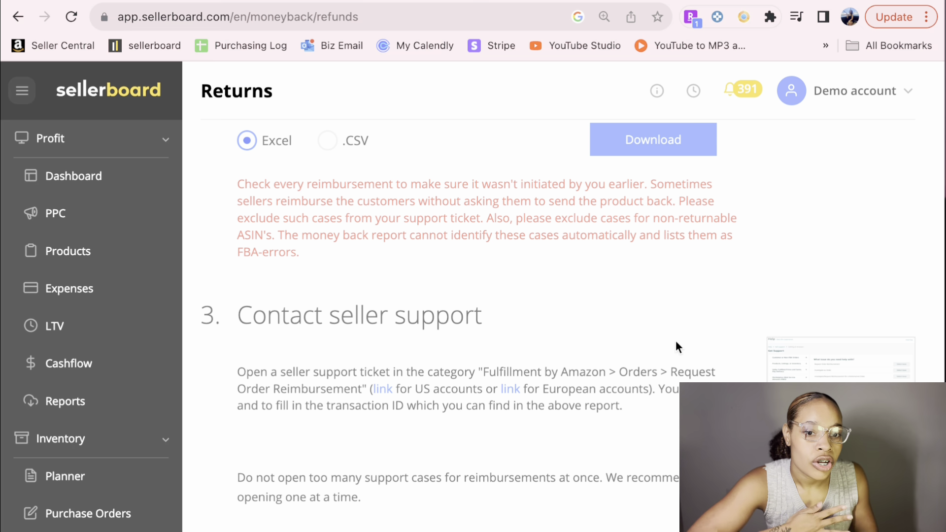
Reread the Returns report's explanation of missing reimbursements and its note about refunds issued without a return.
scroll(644, 326, "up", 10)
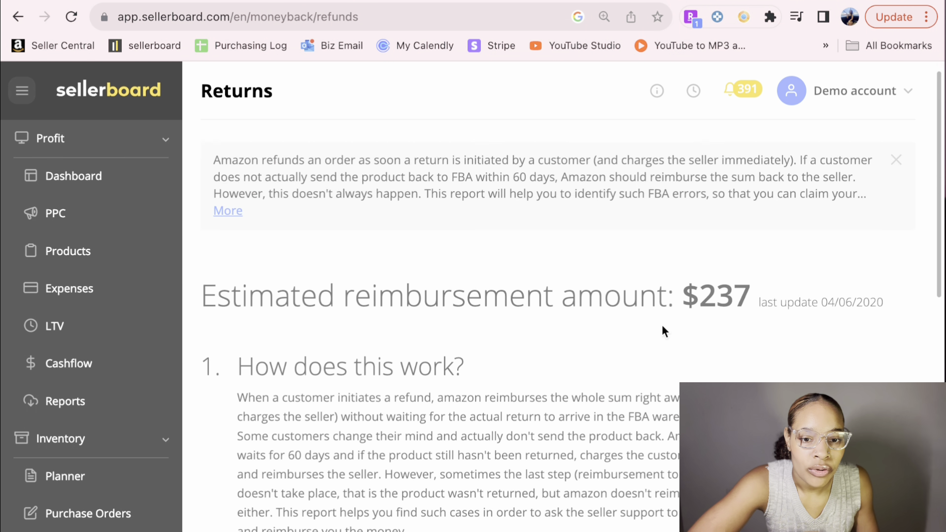
scroll(656, 329, "down", 2)
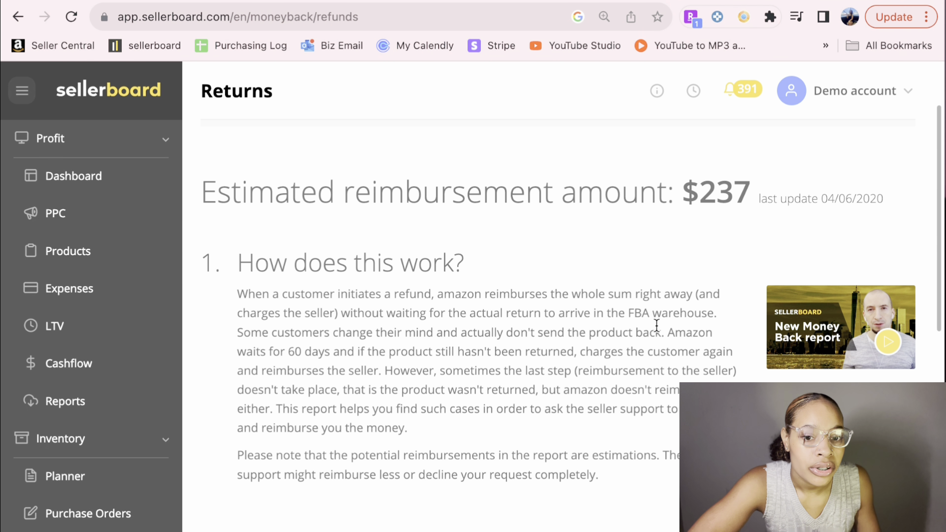
scroll(659, 336, "down", 10)
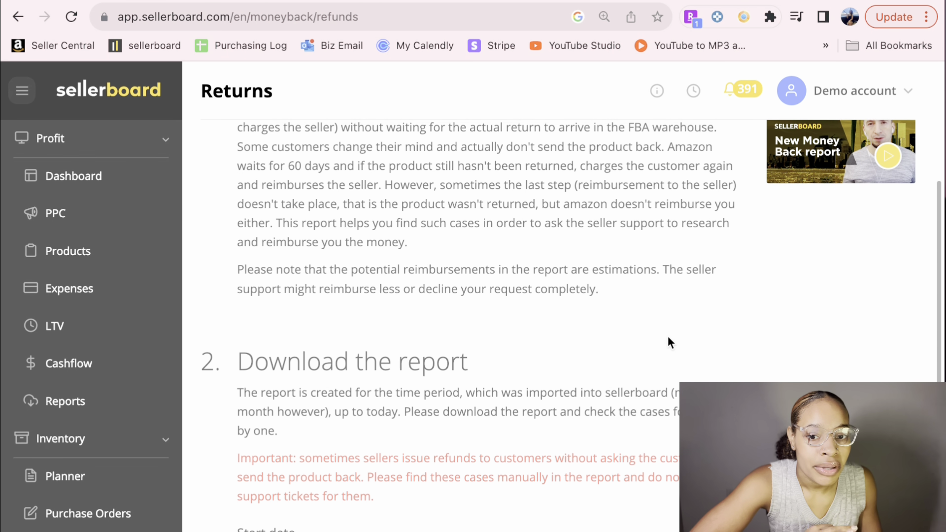
scroll(625, 340, "down", 1)
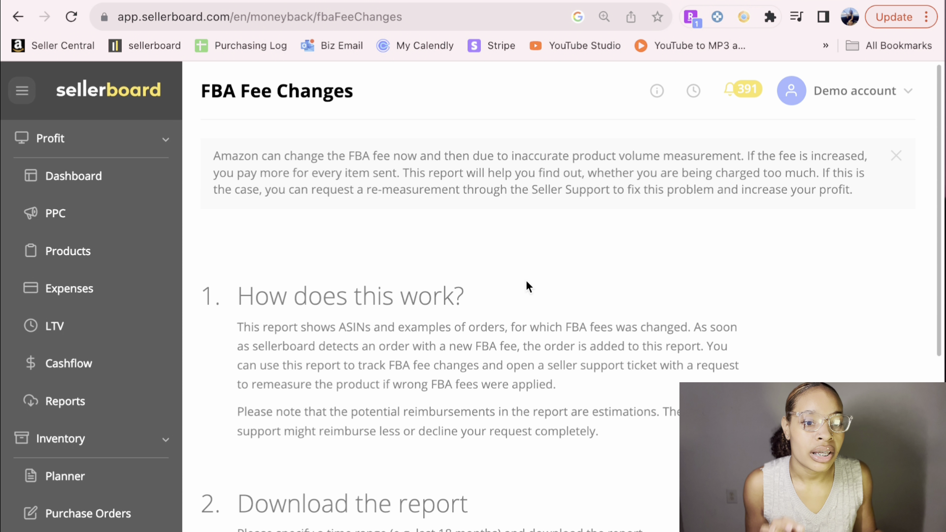
Open the FBA Fee Changes report under Money Back and read how it works, its download options and support instructions.
scroll(506, 323, "down", 3)
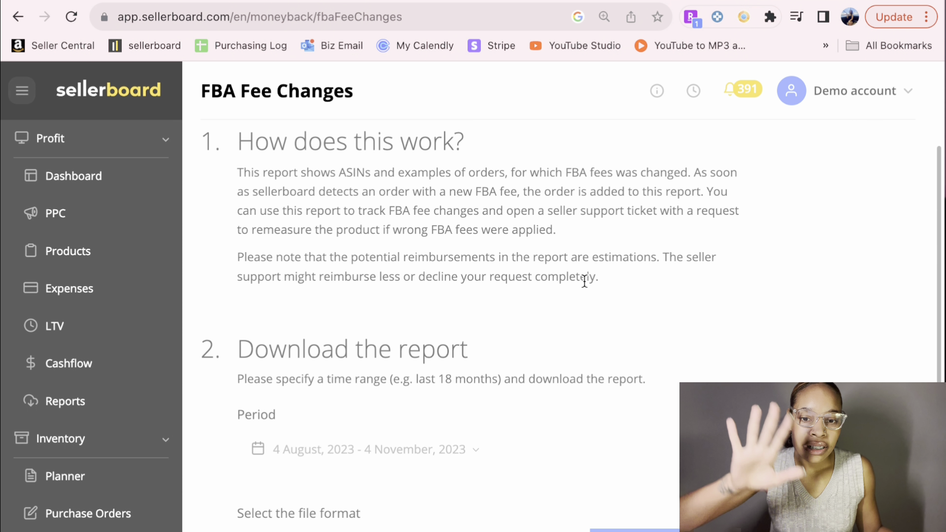
scroll(584, 282, "down", 2)
scroll(582, 335, "down", 3)
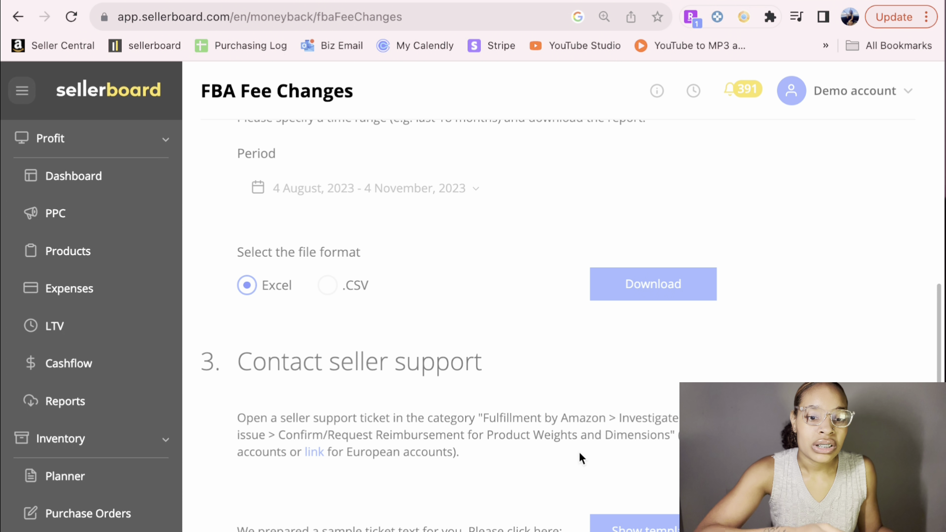
scroll(578, 451, "down", 2)
Open the Alert Dashboard and read the explanation of the Minor alert priority.
scroll(129, 458, "down", 8)
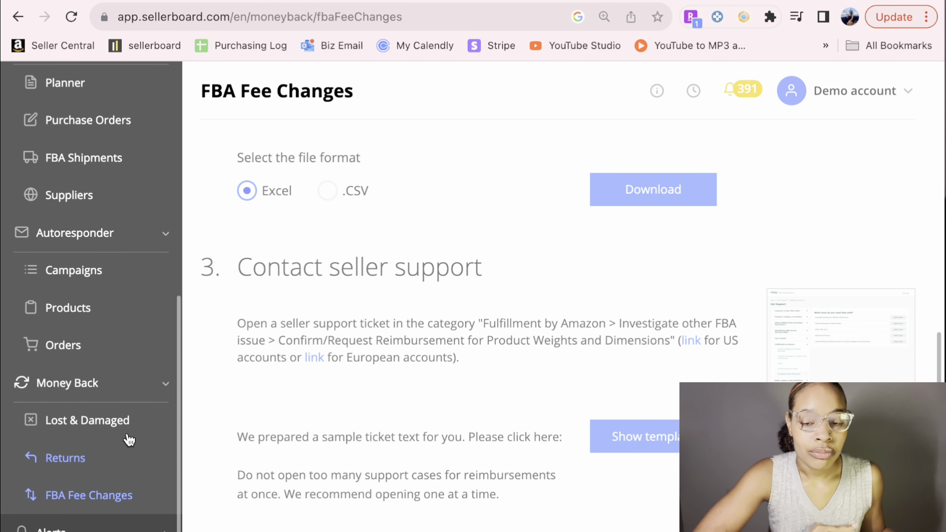
scroll(128, 439, "down", 3)
left_click(129, 494)
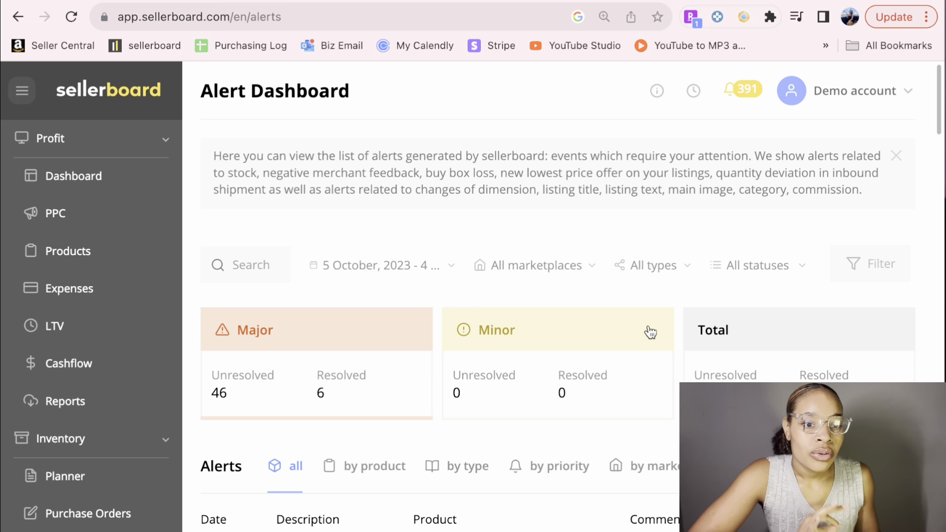
mouse_move(649, 331)
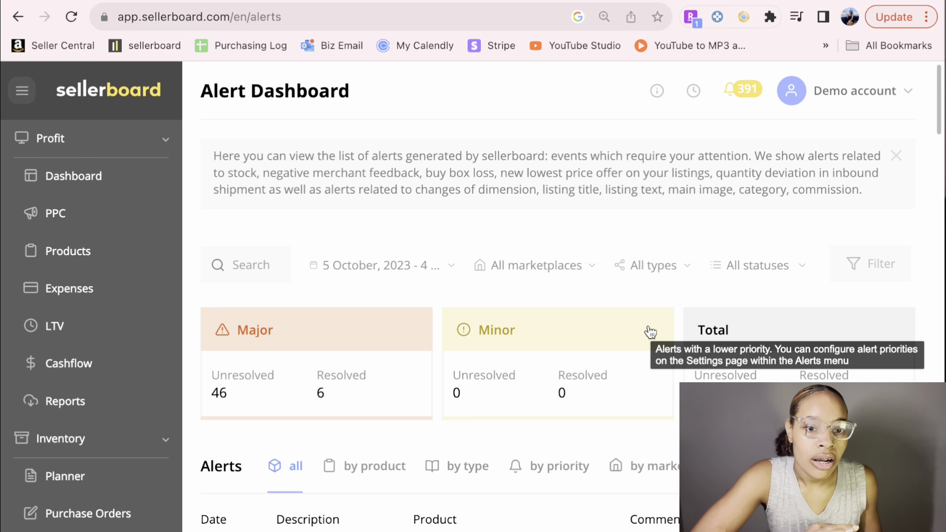
mouse_move(697, 333)
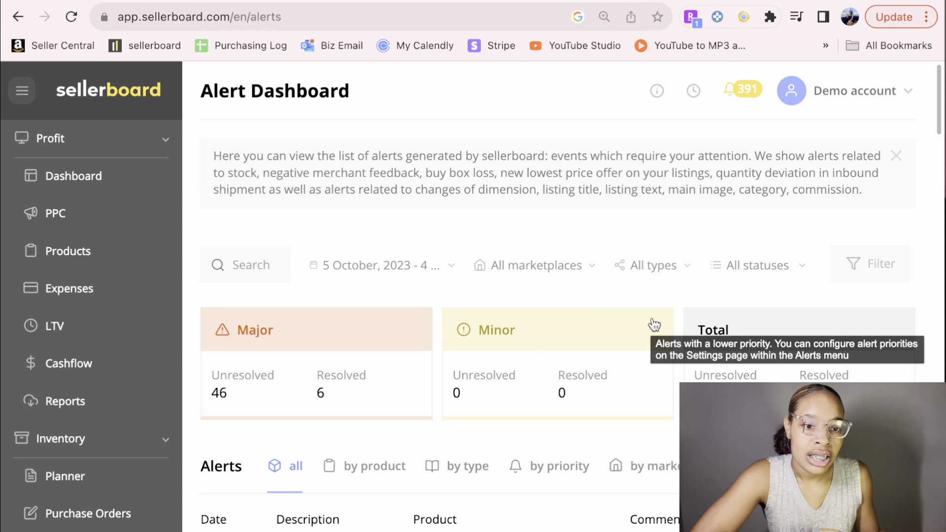
Review the alerts list's FBA fee and commission changes, including the product, comment, marketplace, priority and resolved columns.
scroll(665, 318, "down", 10)
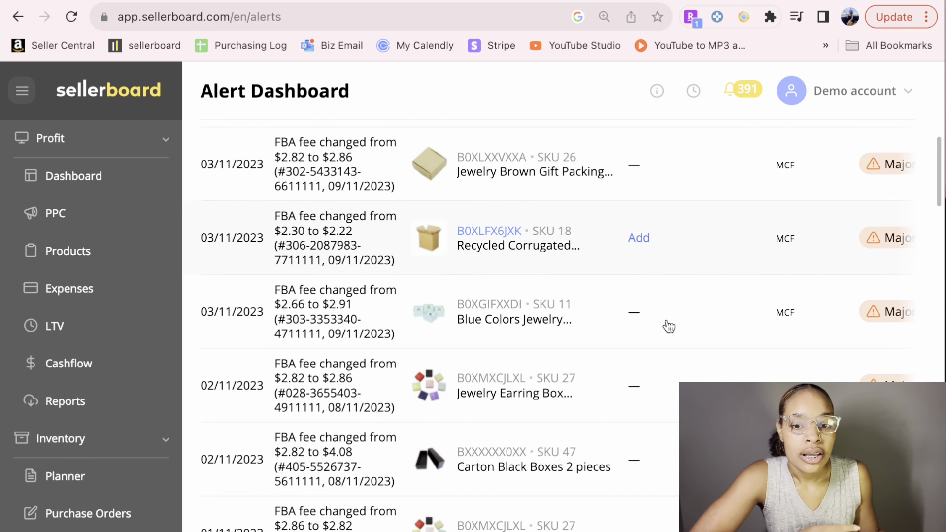
scroll(669, 326, "down", 5)
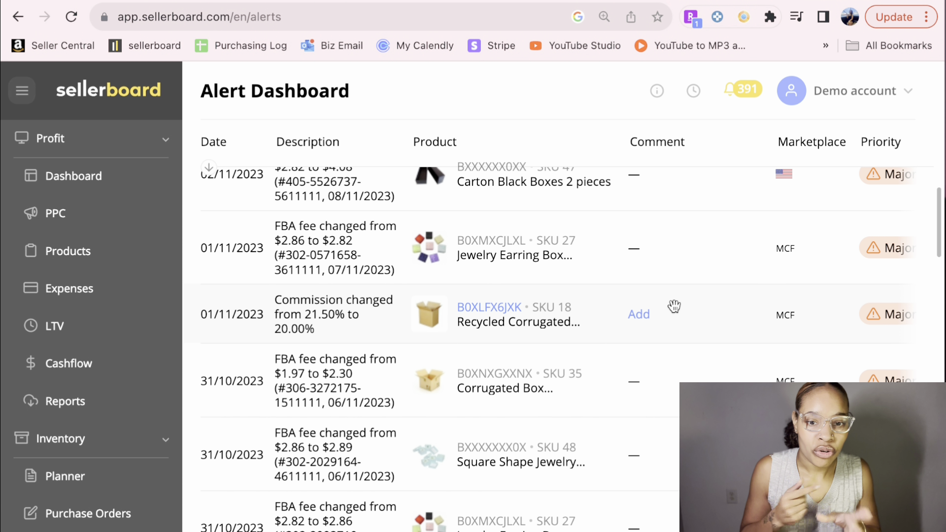
scroll(507, 343, "up", 5)
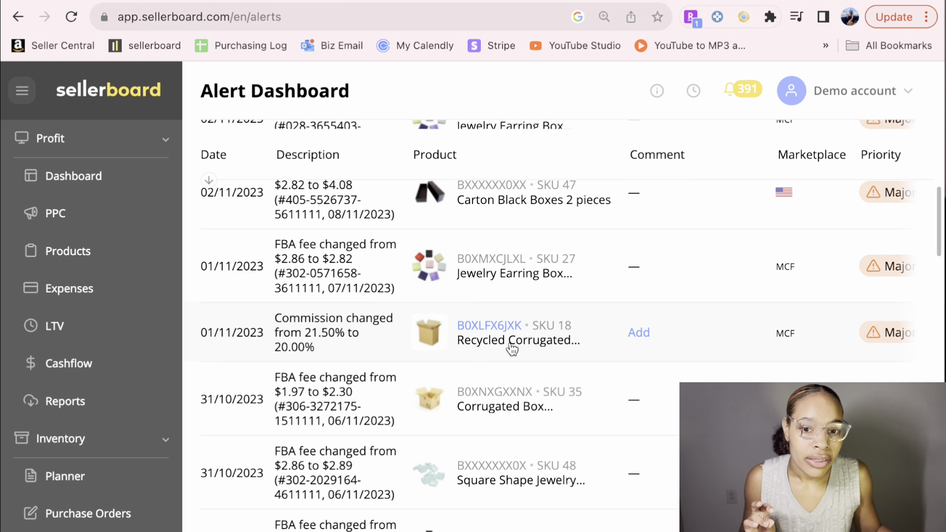
scroll(459, 299, "up", 5)
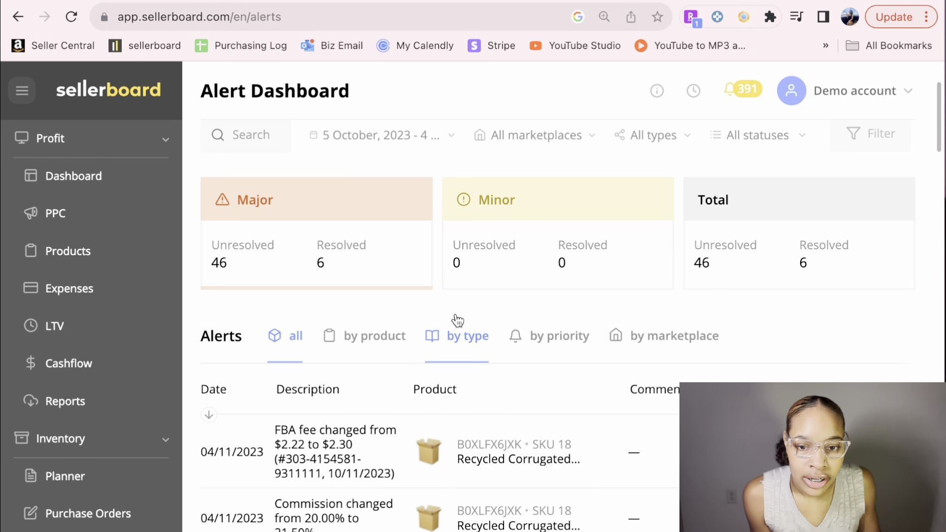
scroll(499, 462, "down", 3)
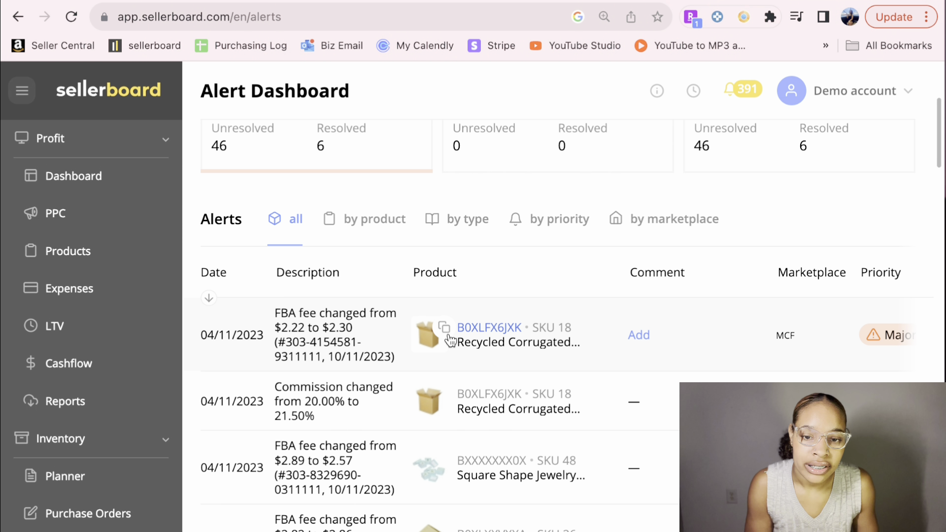
scroll(483, 337, "down", 10)
scroll(690, 338, "right", 3)
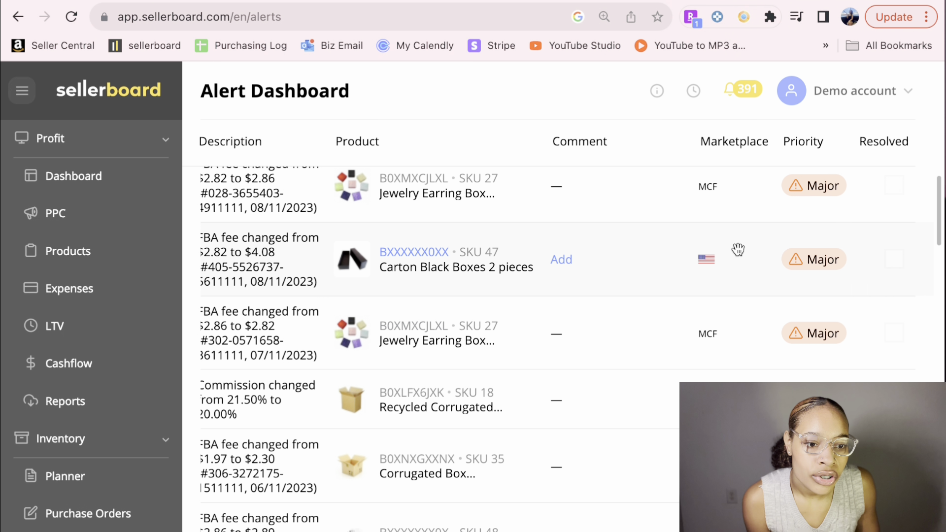
Open the Alerts settings and review the priority, notification and recipient options, including the explanation of ASIN lost parent.
left_click(869, 245)
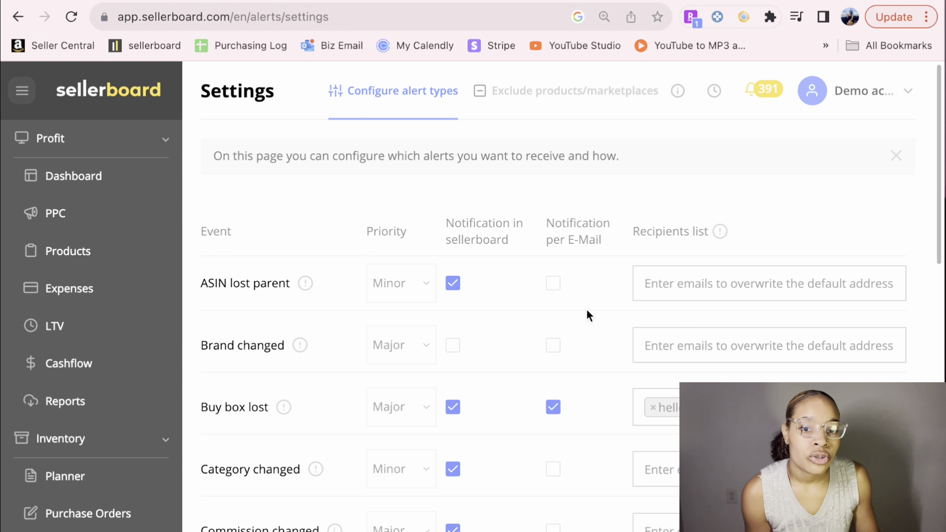
mouse_move(338, 288)
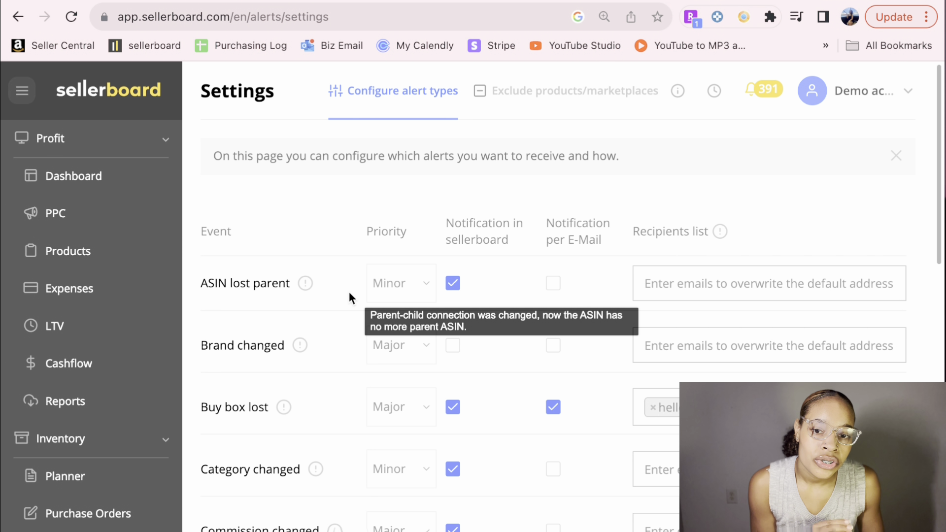
scroll(409, 358, "down", 2)
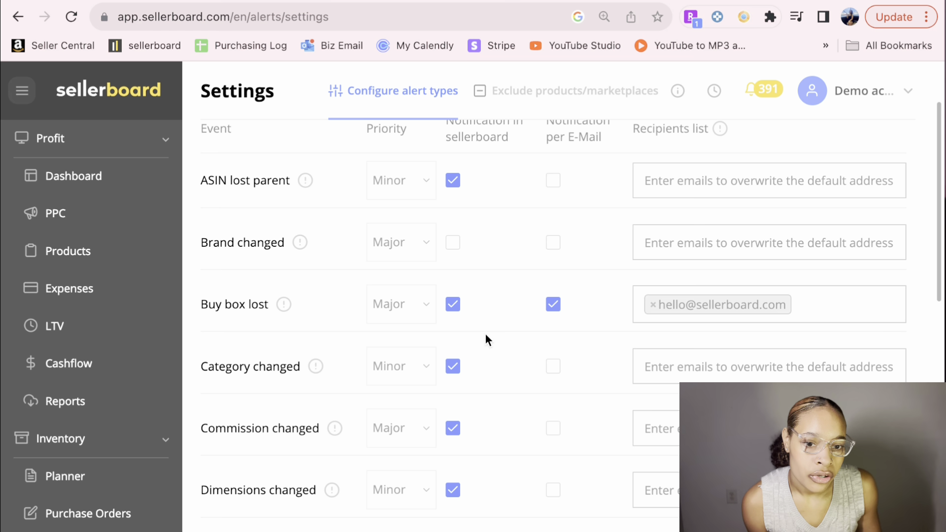
scroll(521, 343, "down", 3)
scroll(520, 341, "up", 5)
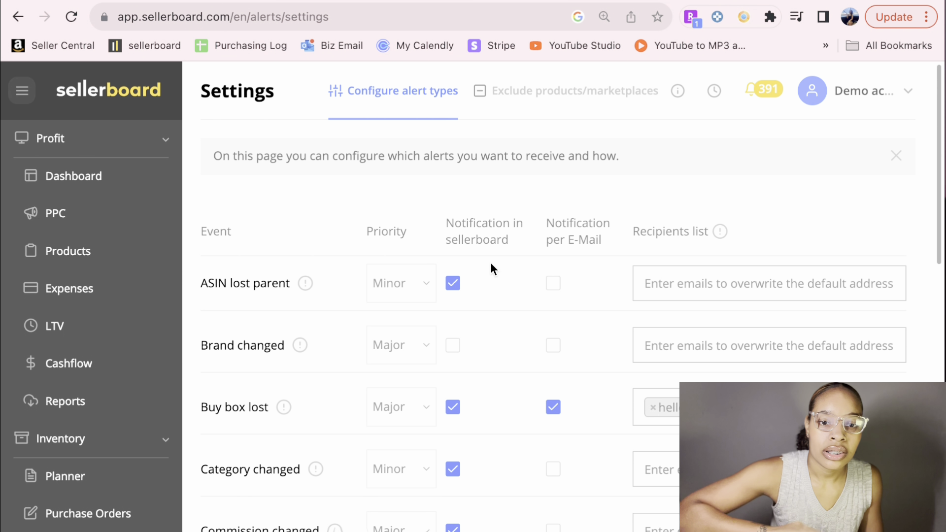
mouse_move(303, 291)
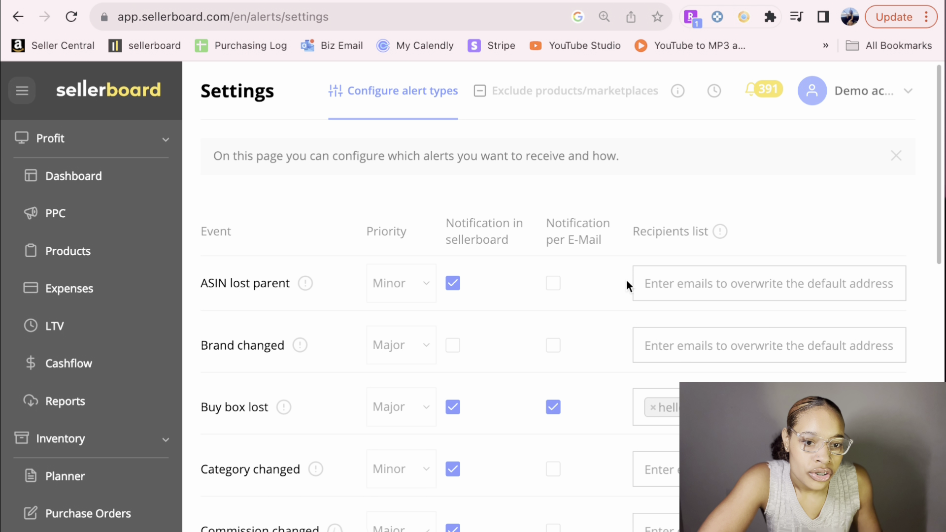
Review the alert events from Brand changed to Large order and read the explanation of FBA inbound shipment quantity deviation.
scroll(518, 340, "down", 2)
scroll(418, 298, "down", 2)
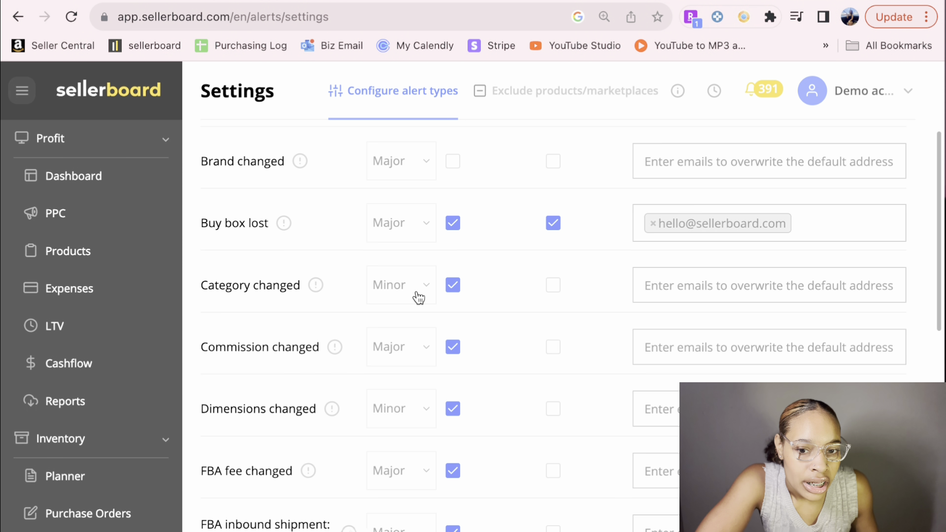
scroll(404, 306, "up", 1)
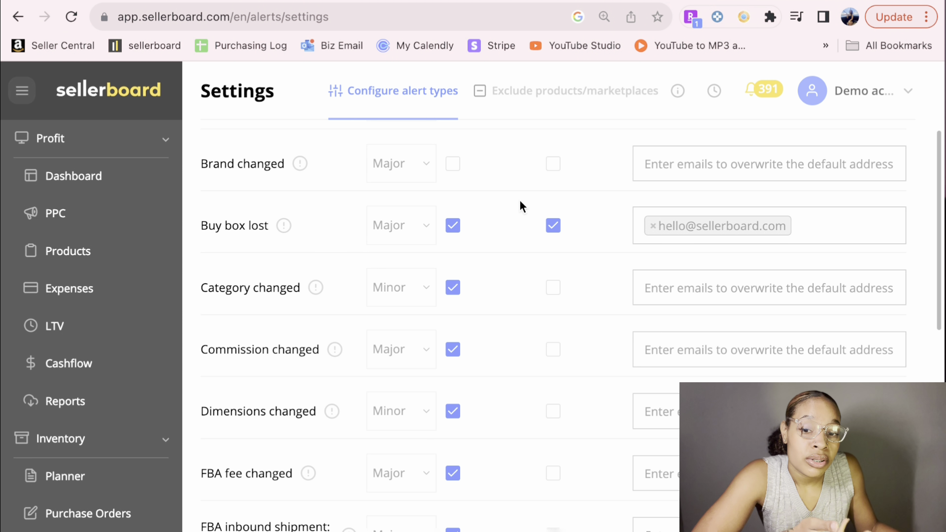
scroll(468, 222, "down", 2)
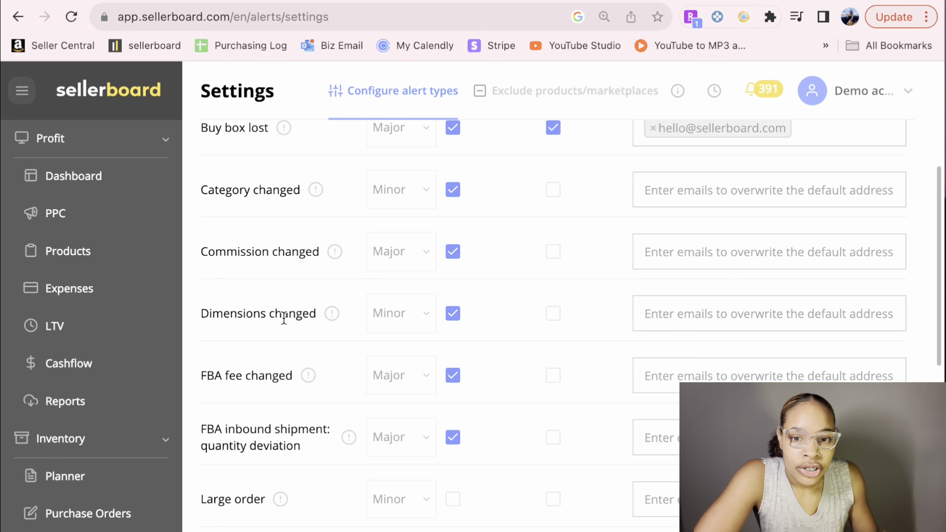
scroll(328, 313, "down", 2)
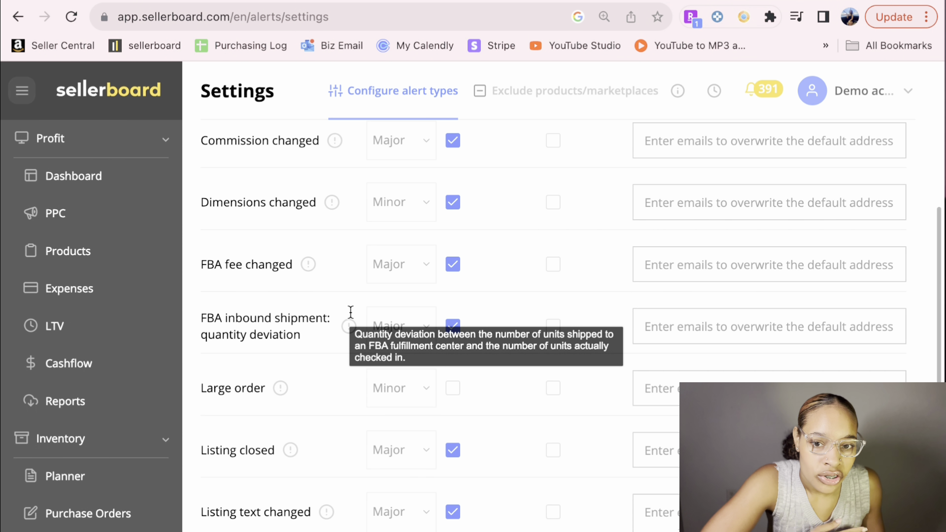
scroll(471, 270, "down", 2)
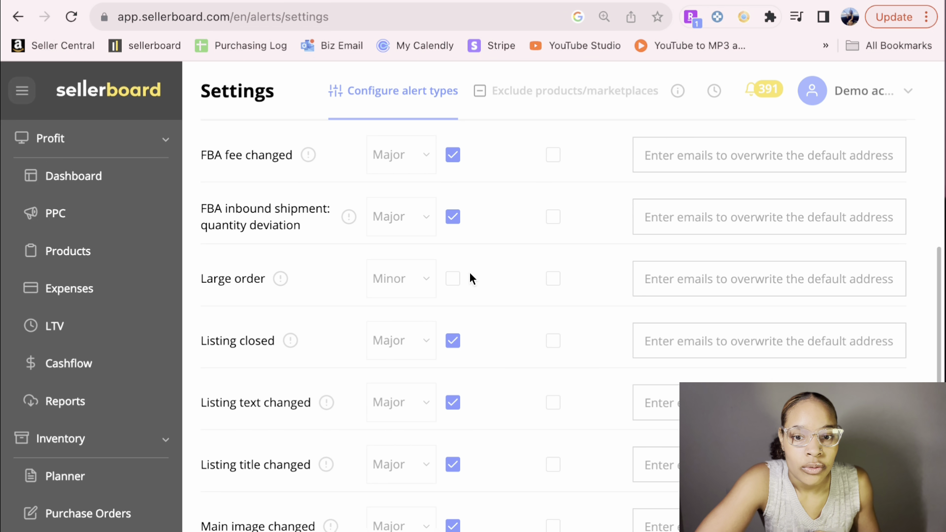
mouse_move(267, 227)
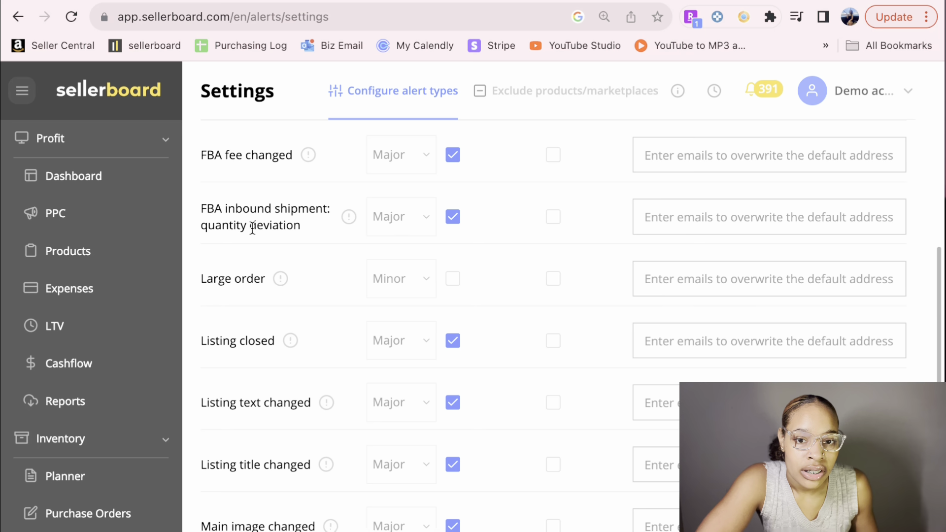
mouse_move(246, 253)
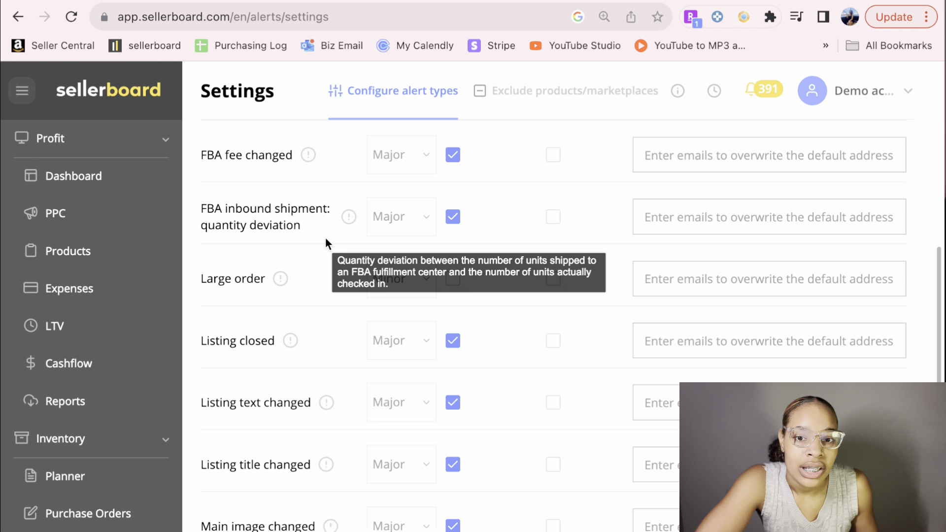
Read the Listing closed explanation and review the listing text, title, main image, money back and negative feedback alerts.
scroll(355, 253, "down", 2)
scroll(370, 261, "down", 1)
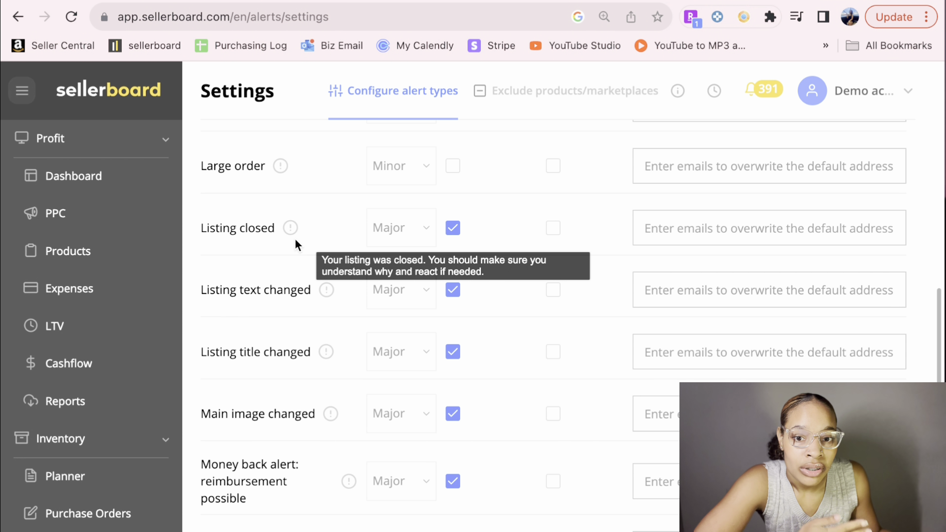
scroll(355, 280, "down", 2)
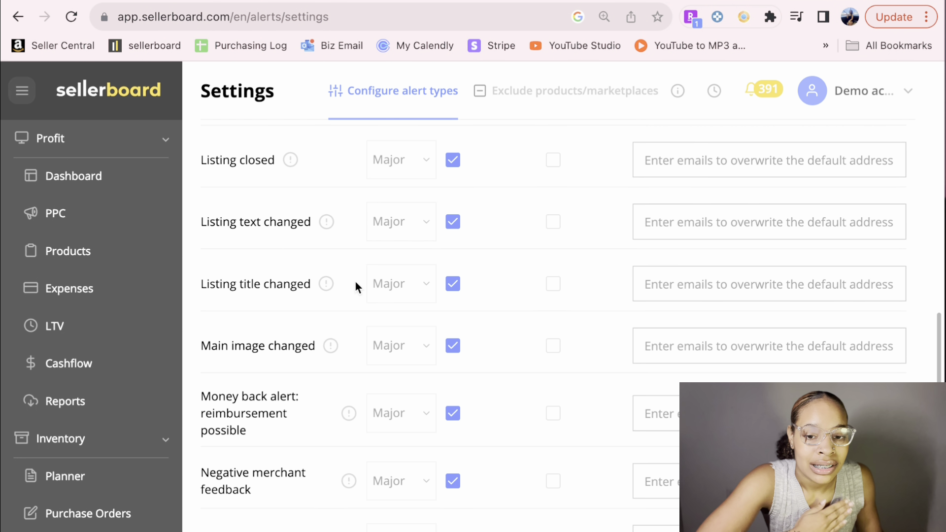
Open the eBay Dashboard and review its profit tiles and today's product list.
scroll(334, 266, "up", 8)
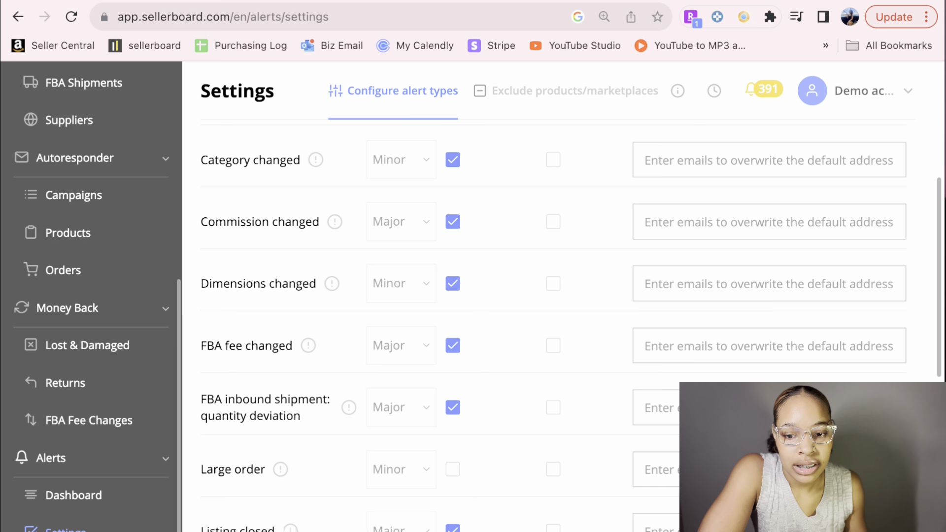
scroll(74, 464, "down", 4)
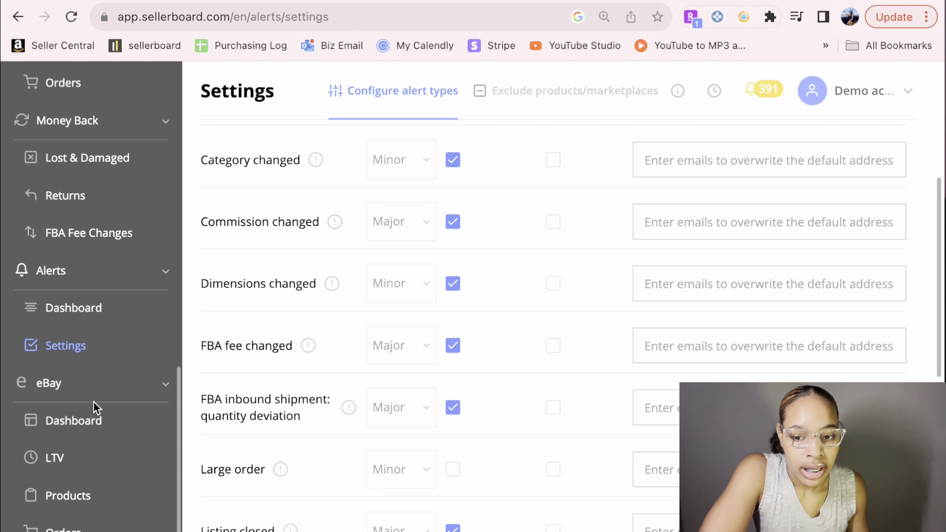
left_click(74, 420)
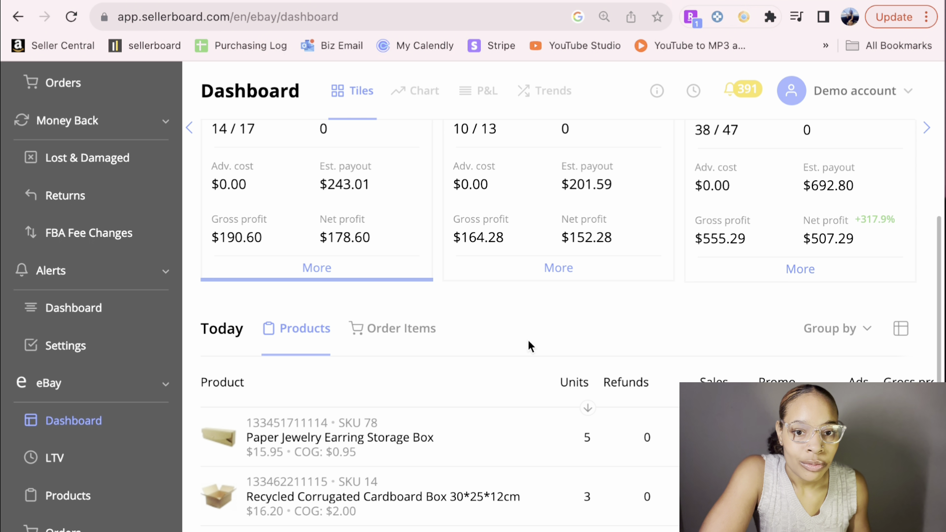
scroll(527, 335, "up", 2)
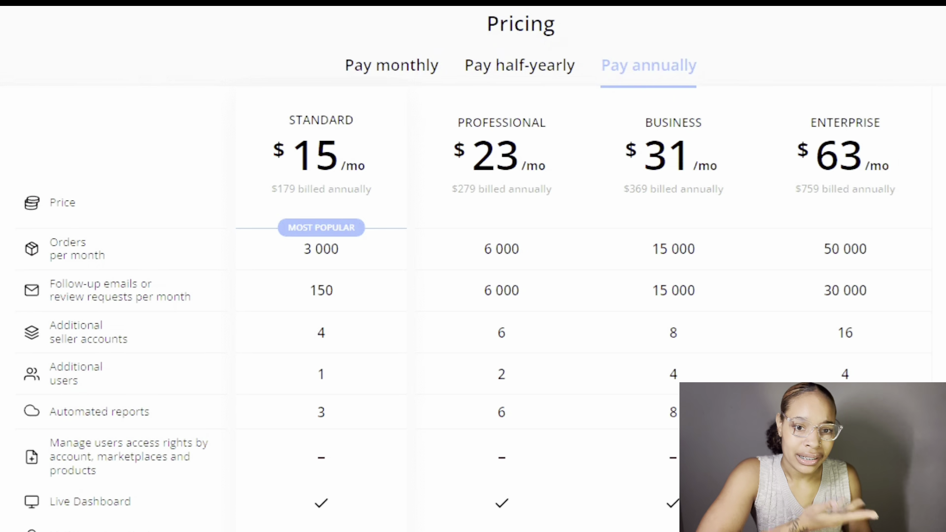